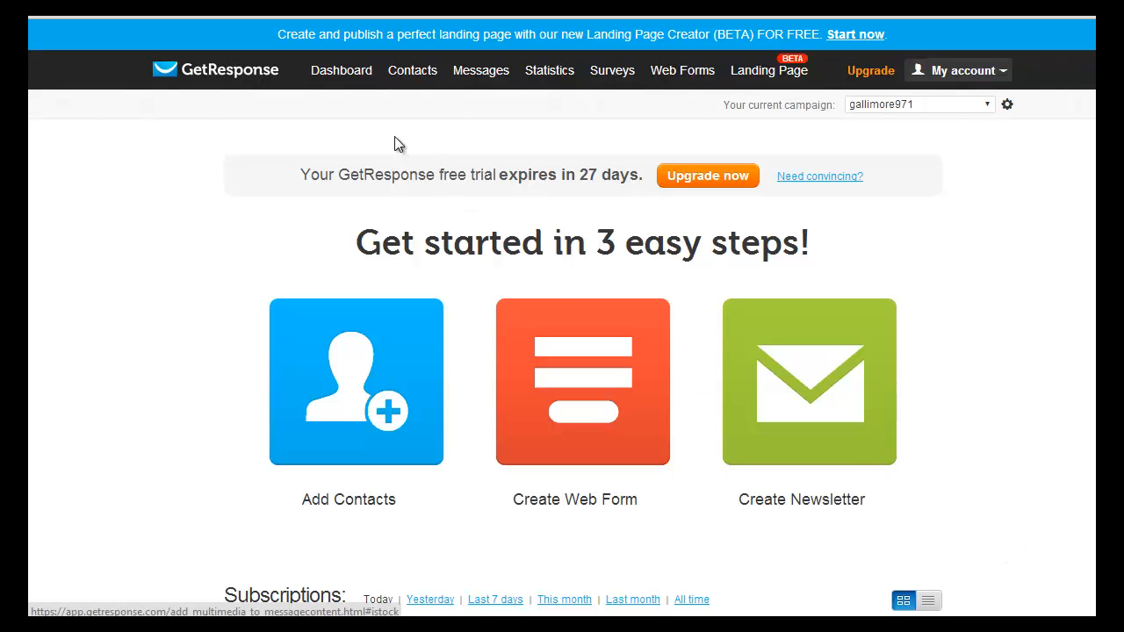
- Open the Search Contacts page, followed by the List Hygiene page for unsubscribing or blacklisting addresses
mouse_move(411, 71)
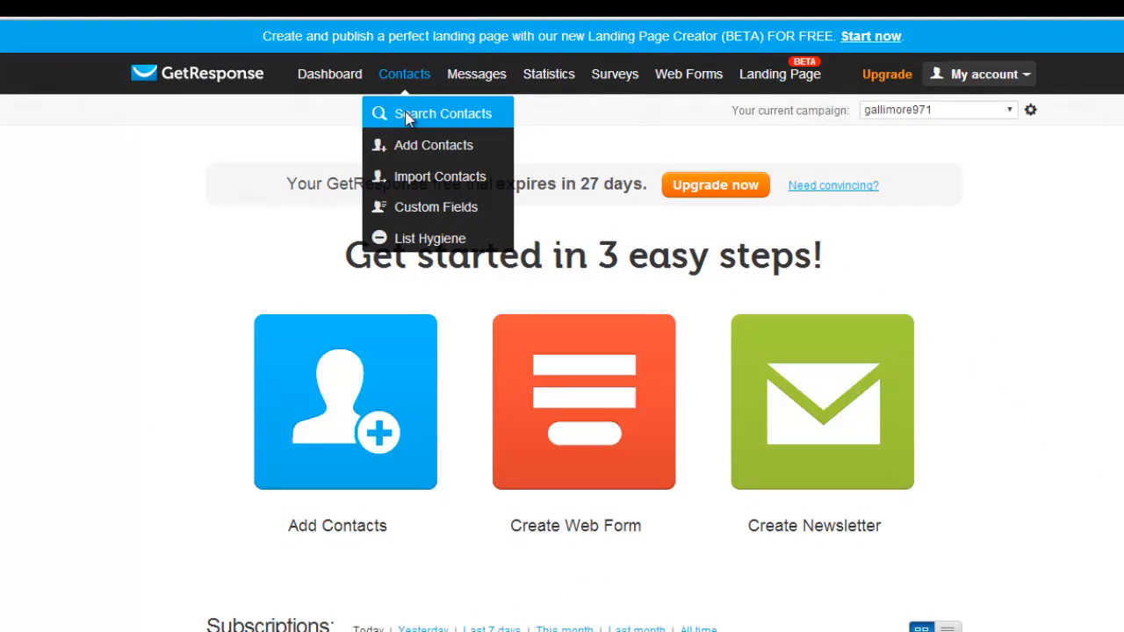
left_click(408, 116)
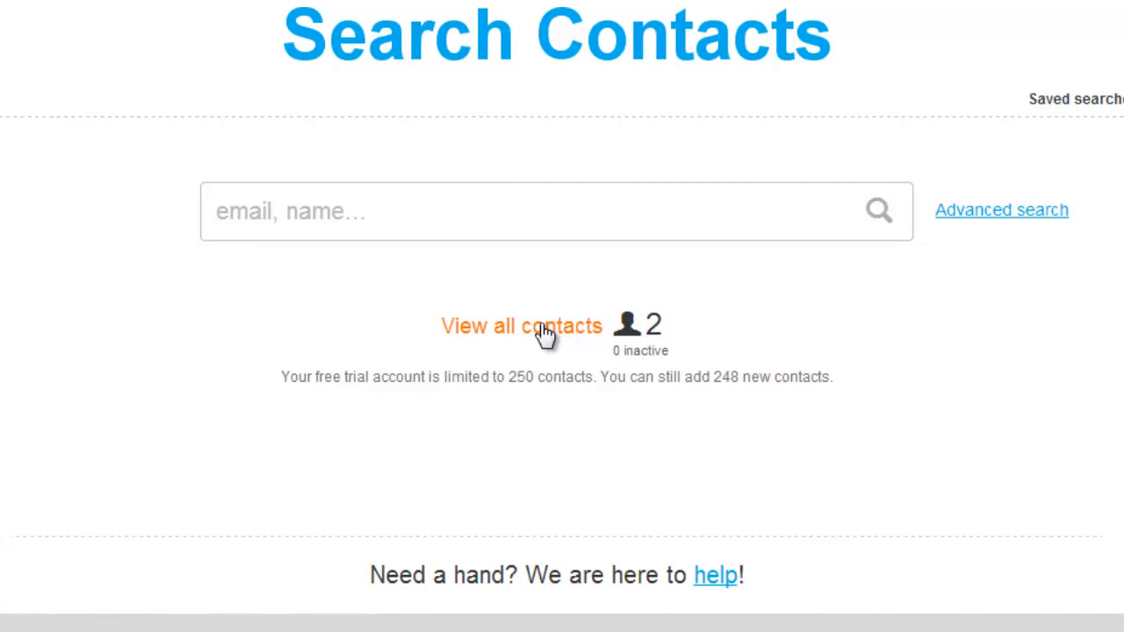
mouse_move(378, 2)
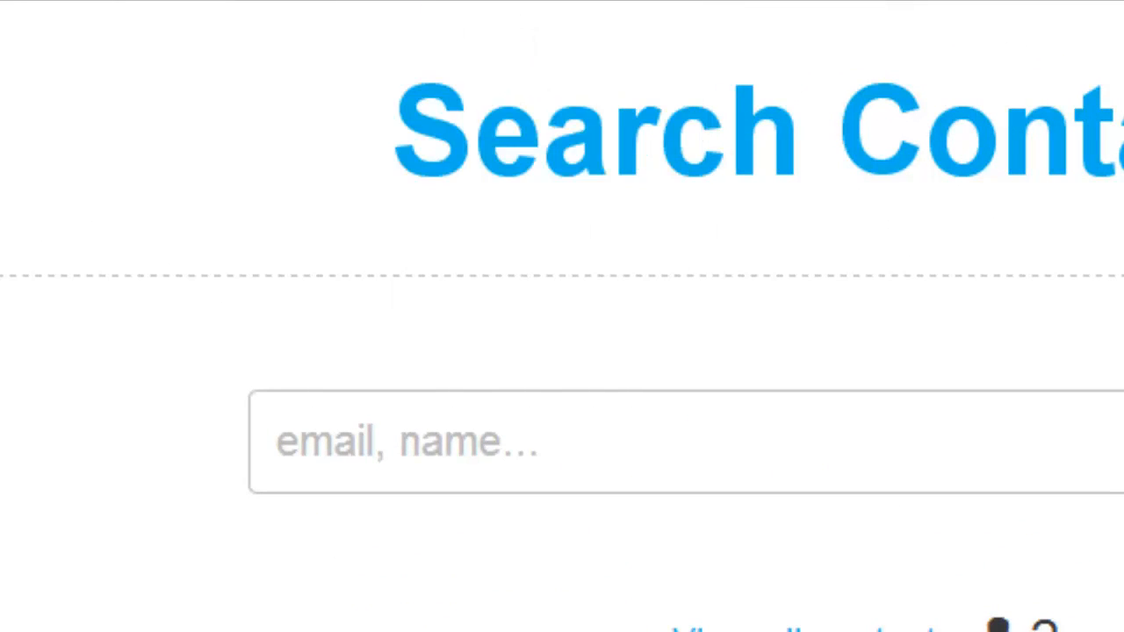
mouse_move(504, 55)
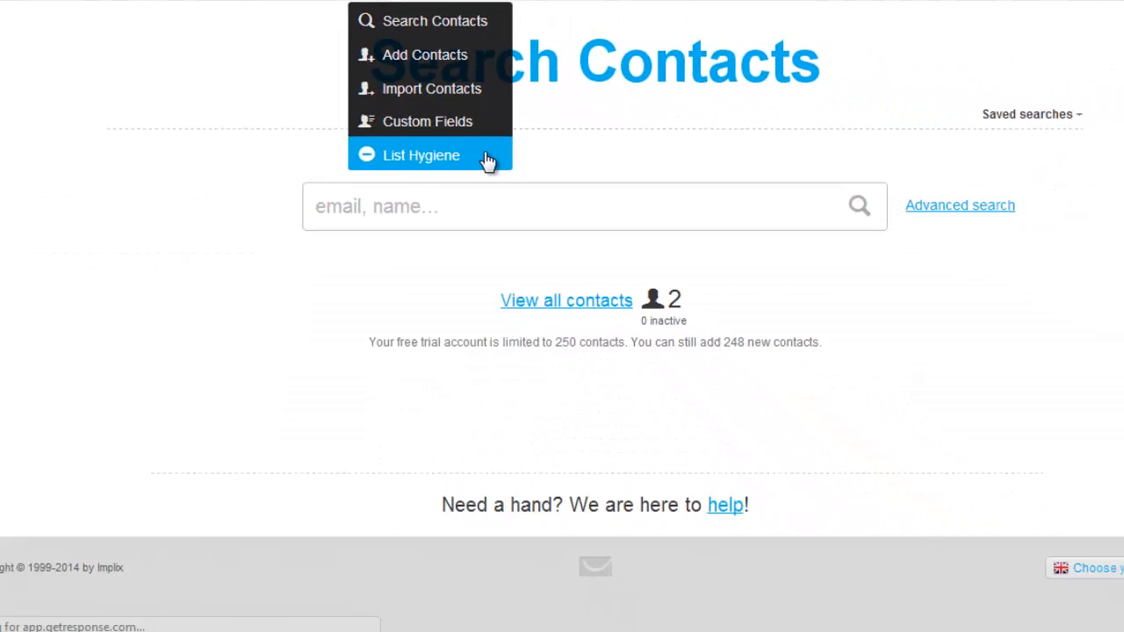
left_click(488, 158)
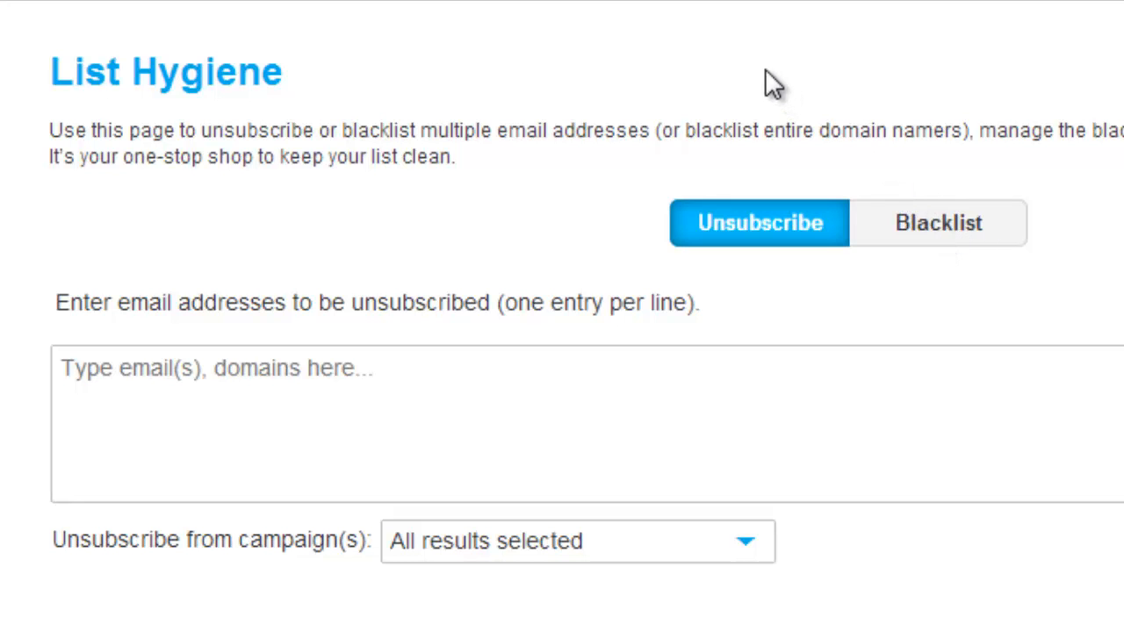
- Start creating a newsletter with the New Email Creator
mouse_move(602, 37)
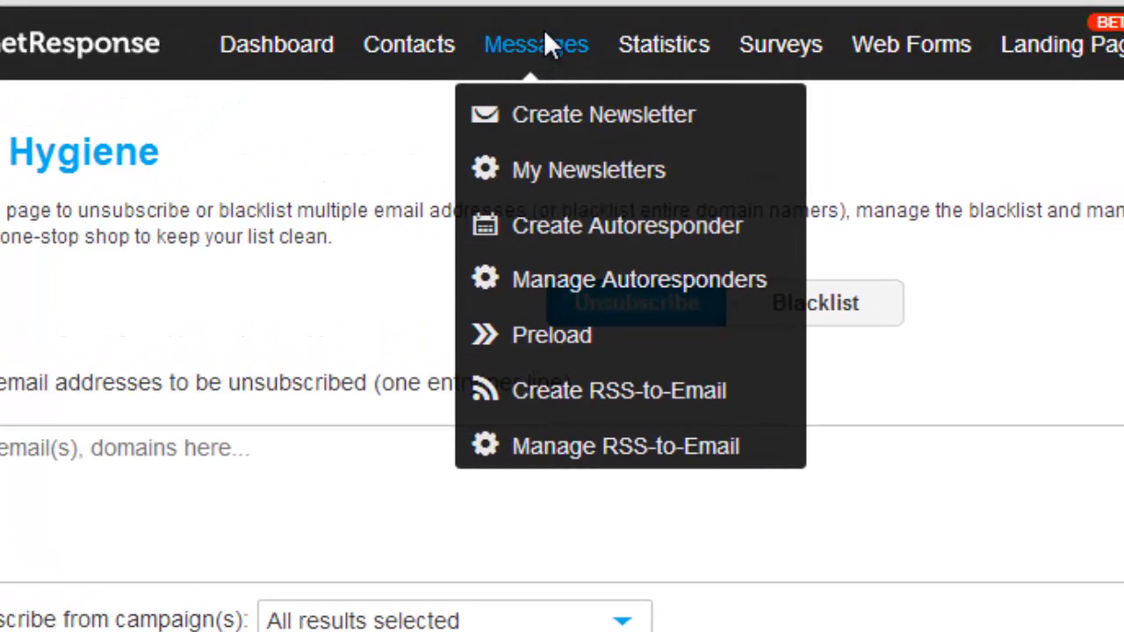
left_click(545, 130)
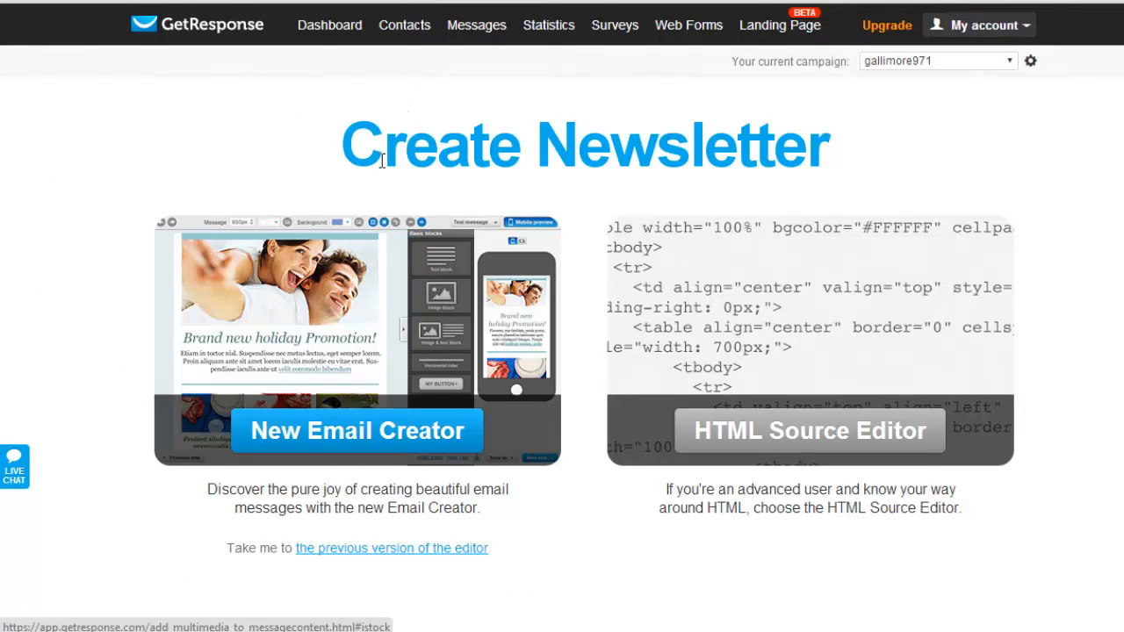
left_click(347, 437)
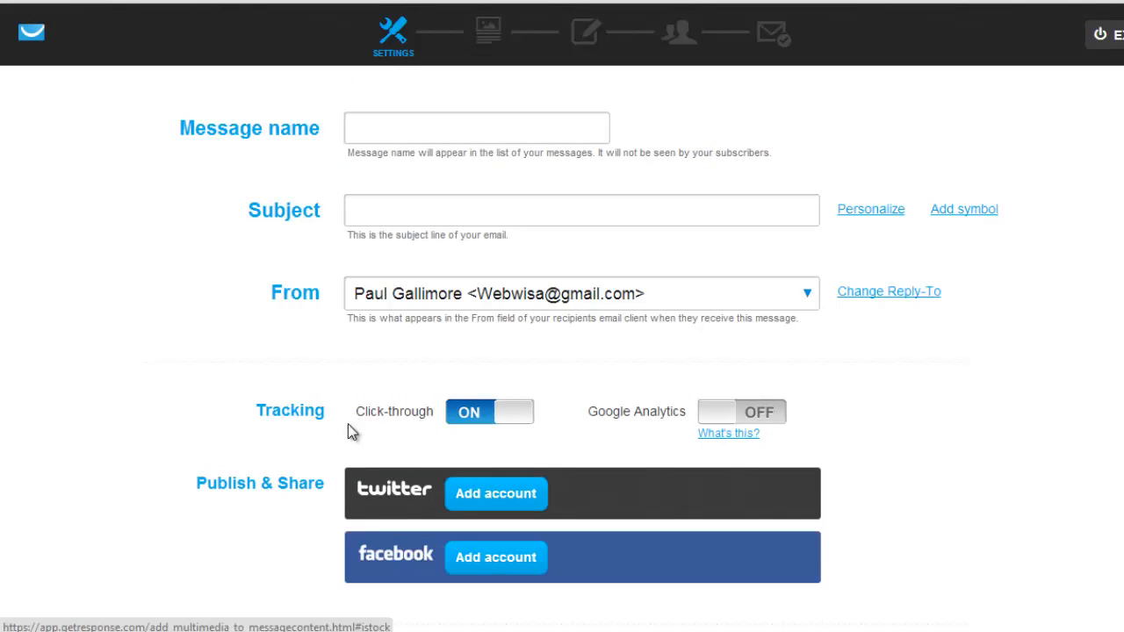
- Name the newsletter message "Message 4" and set its subject line to "Great Headline 2"
left_click(413, 124)
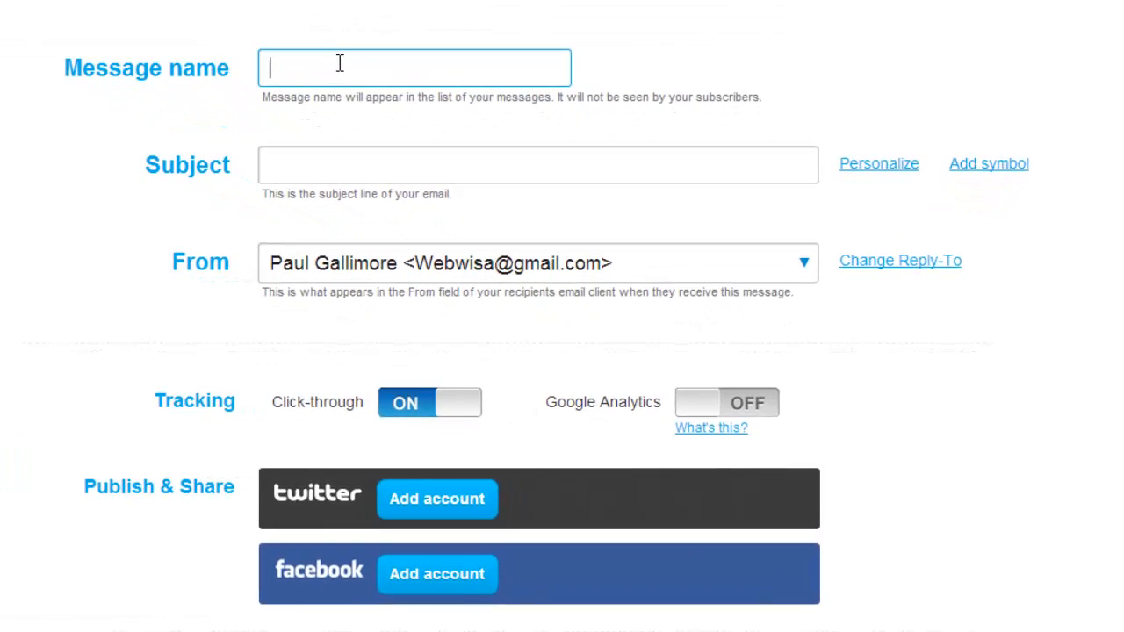
type("Mess")
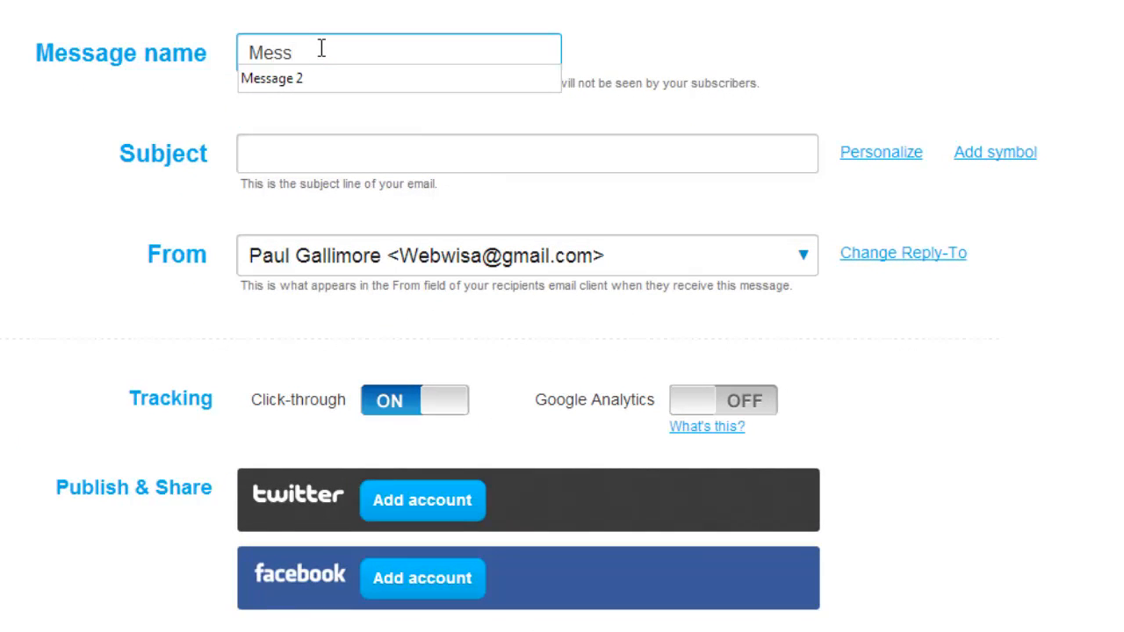
type("age 4")
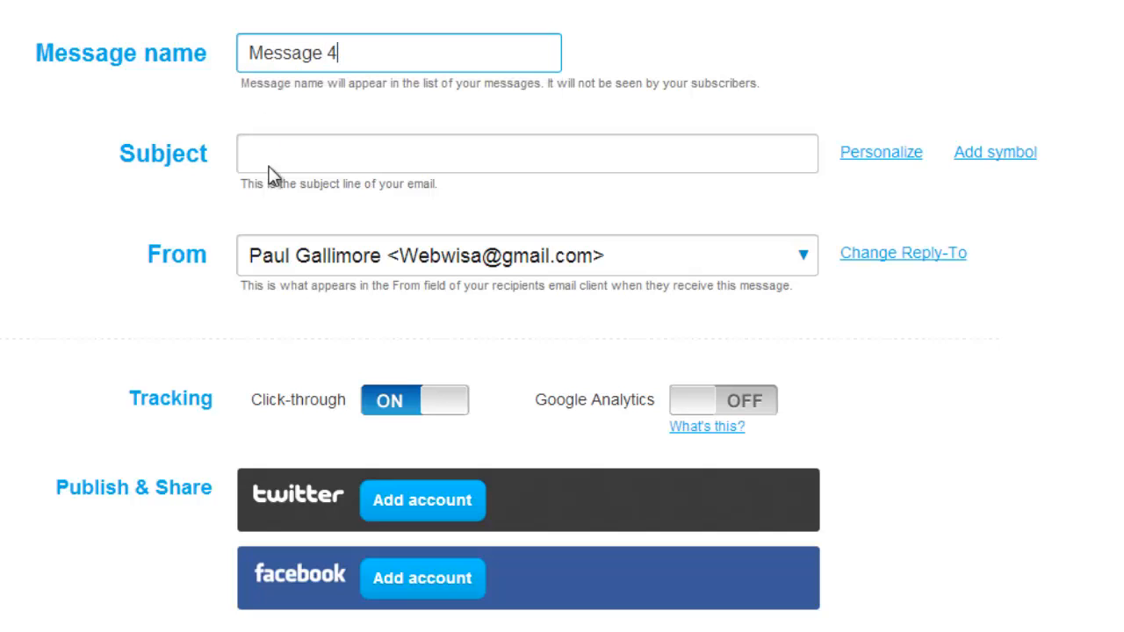
left_click(288, 156)
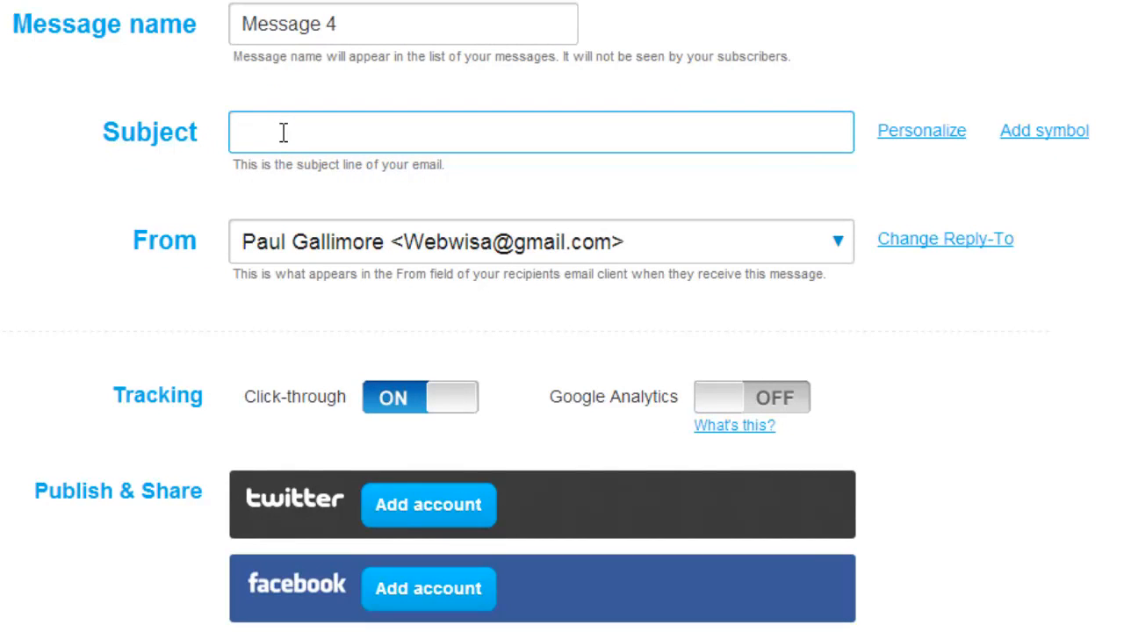
type("Great Headl")
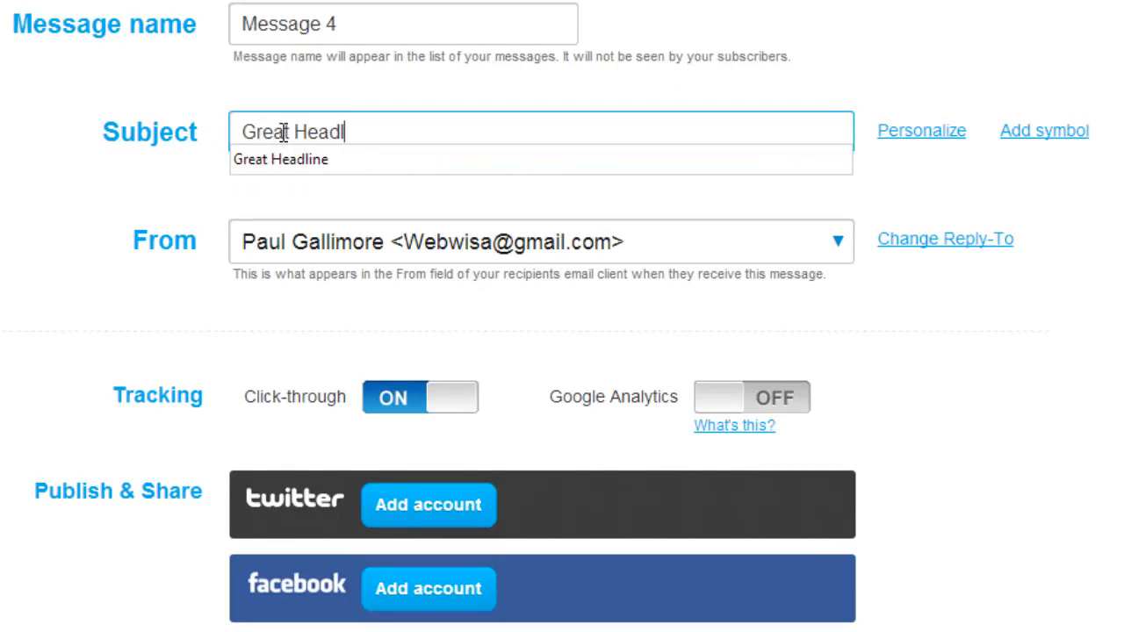
type("ine 2")
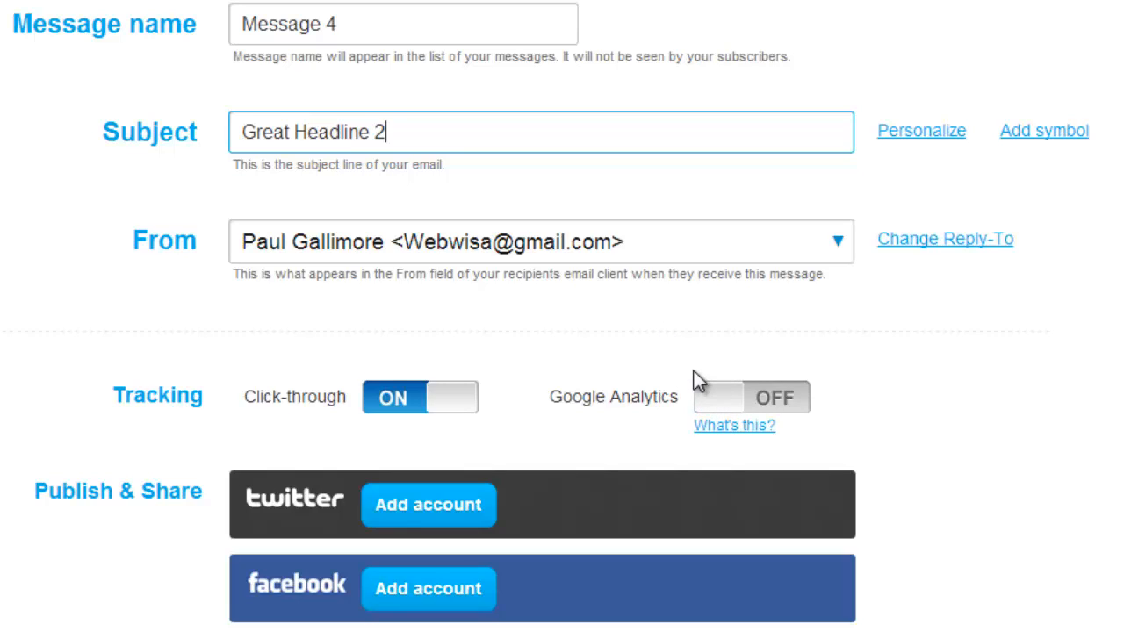
- Review the tracking, social sharing and A/B test settings and continue to template selection
scroll(561, 351, "down", 1)
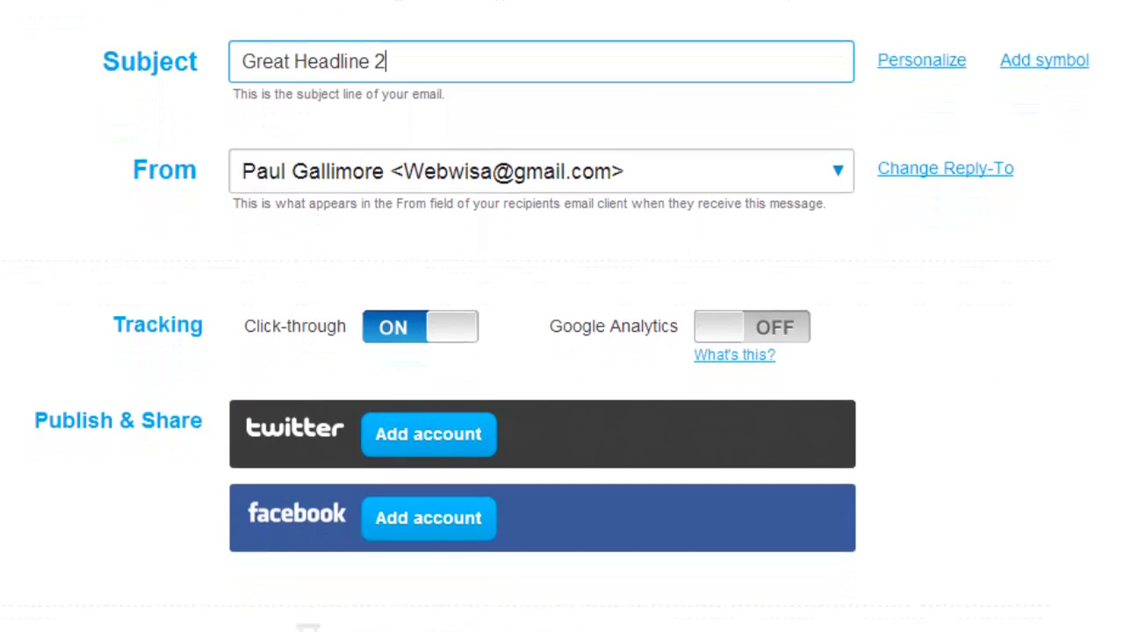
scroll(562, 351, "down", 2)
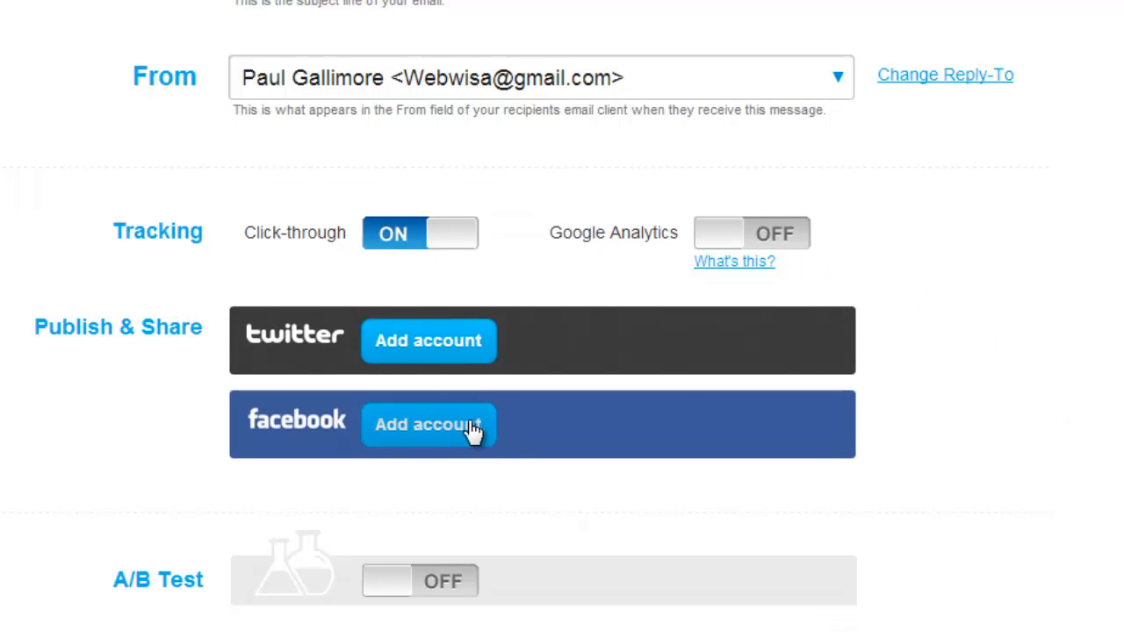
scroll(864, 482, "down", 2)
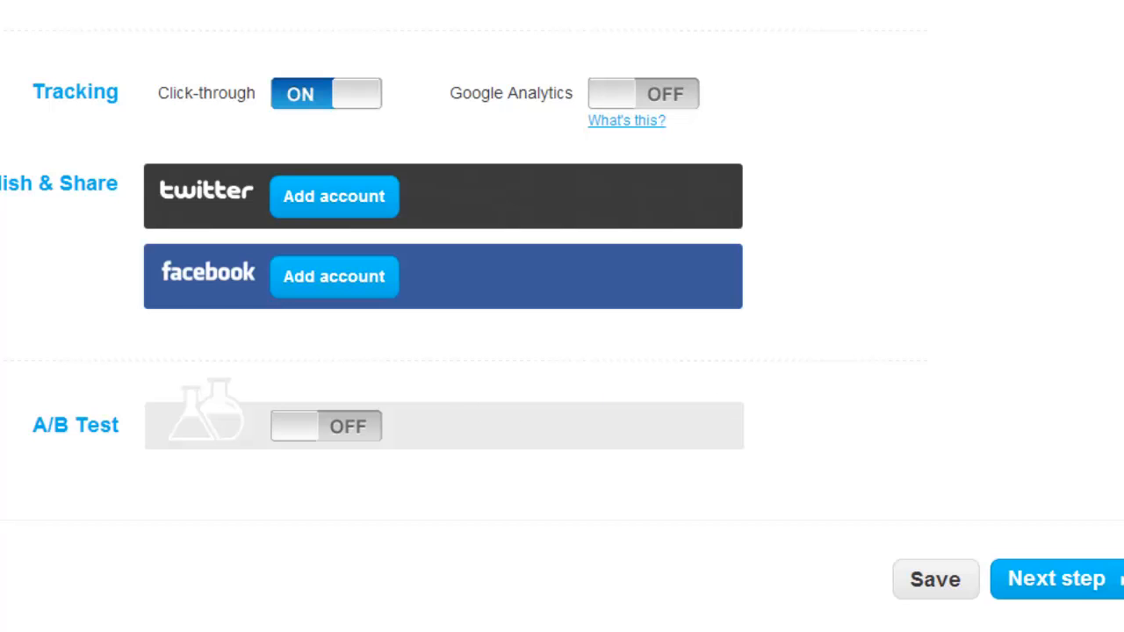
scroll(562, 316, "up", 1)
scroll(562, 316, "down", 1)
scroll(562, 316, "up", 3)
scroll(562, 316, "down", 3)
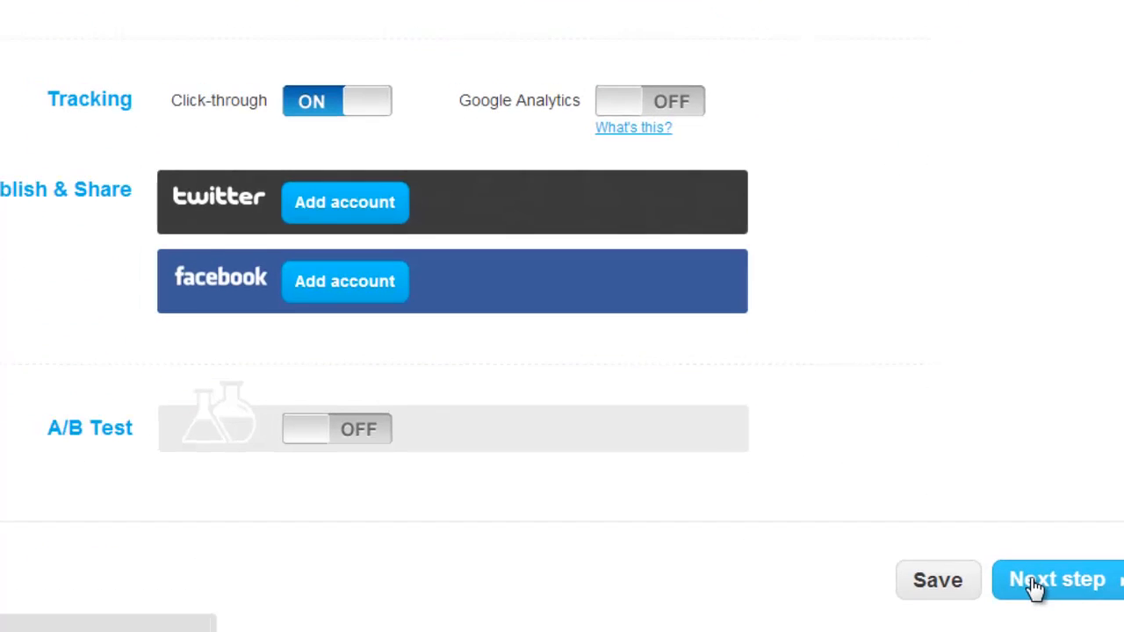
left_click(1120, 576)
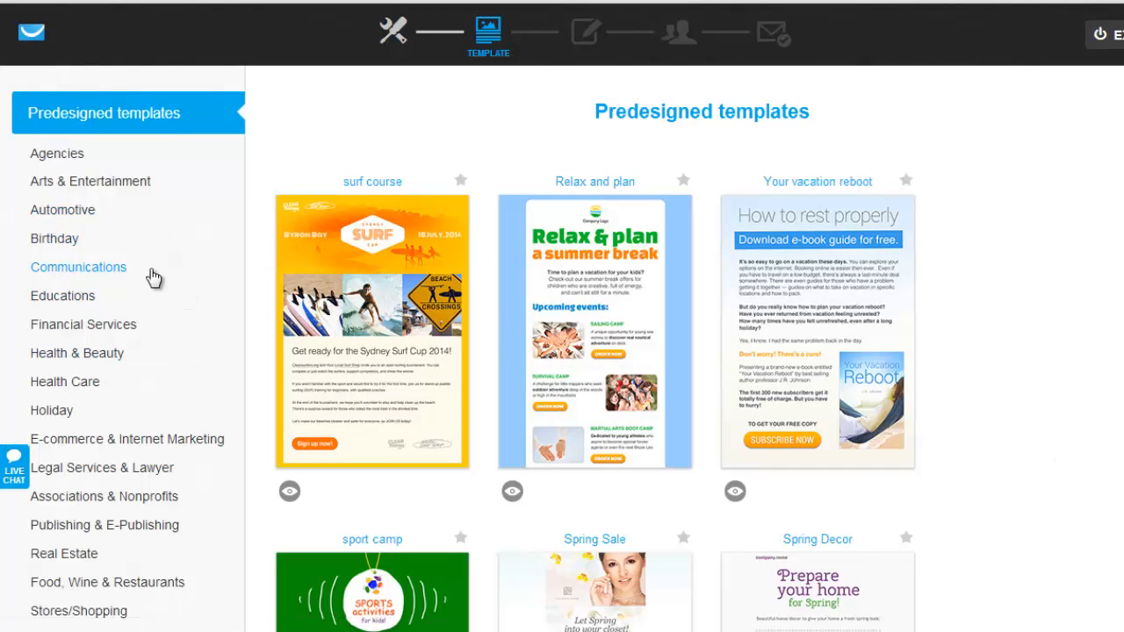
- Browse the predesigned template categories and show the E-commerce & Internet Marketing templates
scroll(158, 270, "down", 8)
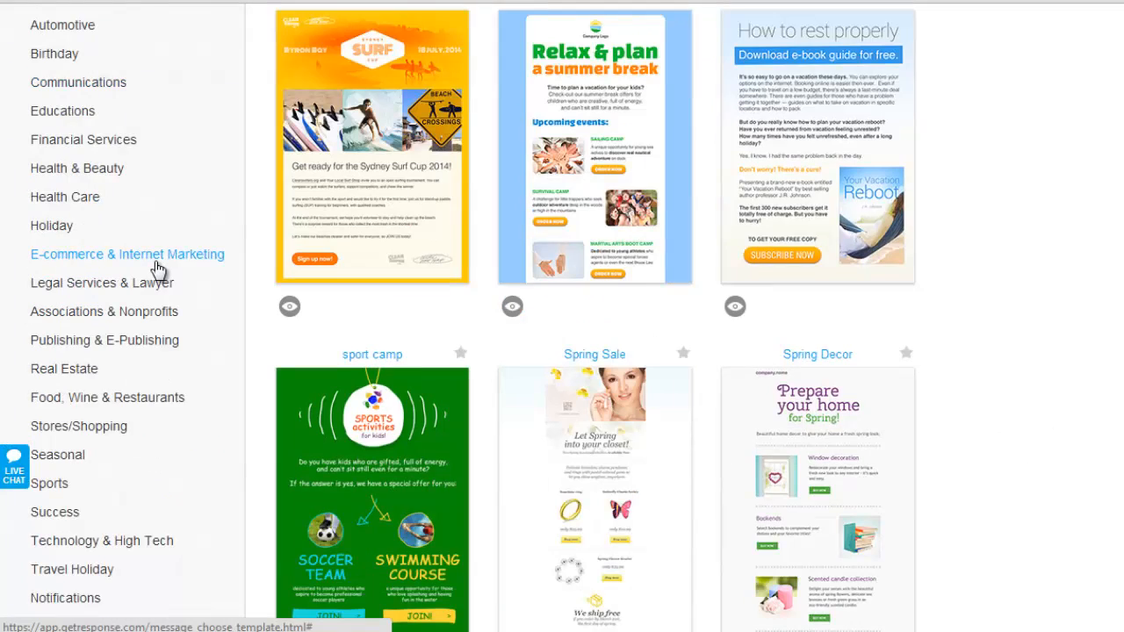
scroll(158, 270, "up", 5)
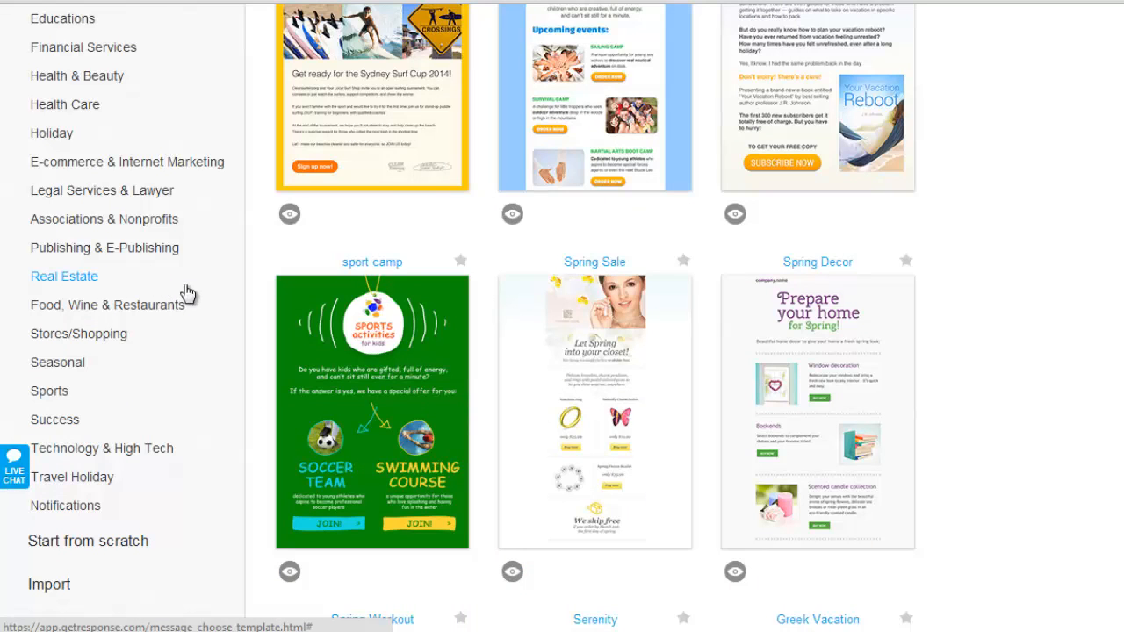
left_click(77, 167)
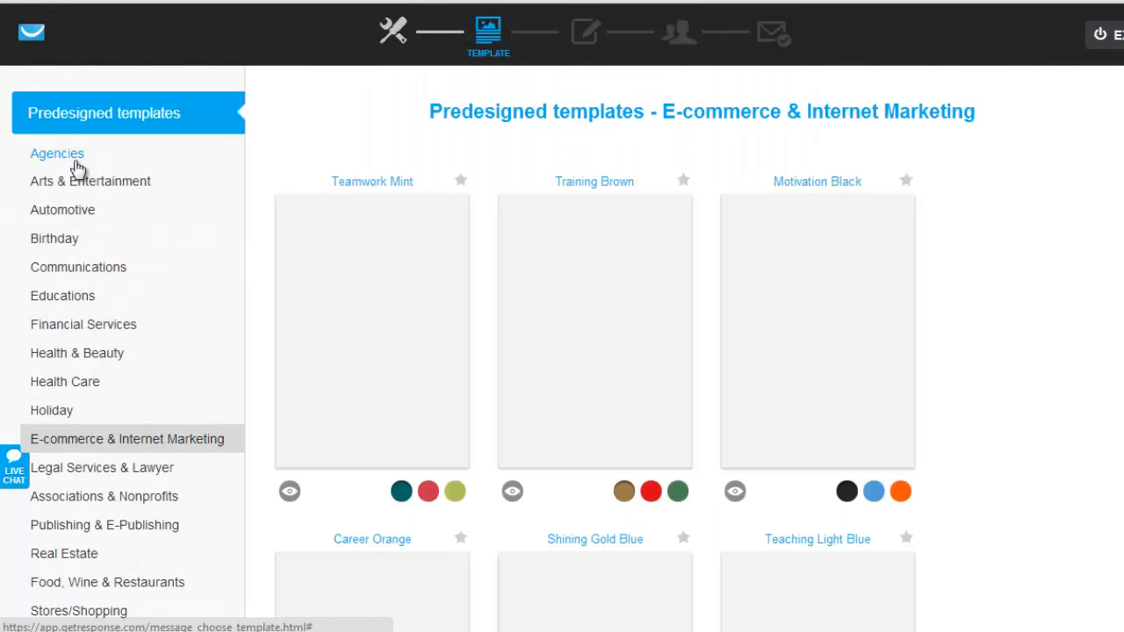
- Look through the E-commerce & Internet Marketing templates and use the Challenge Blue template for the newsletter
scroll(203, 230, "down", 3)
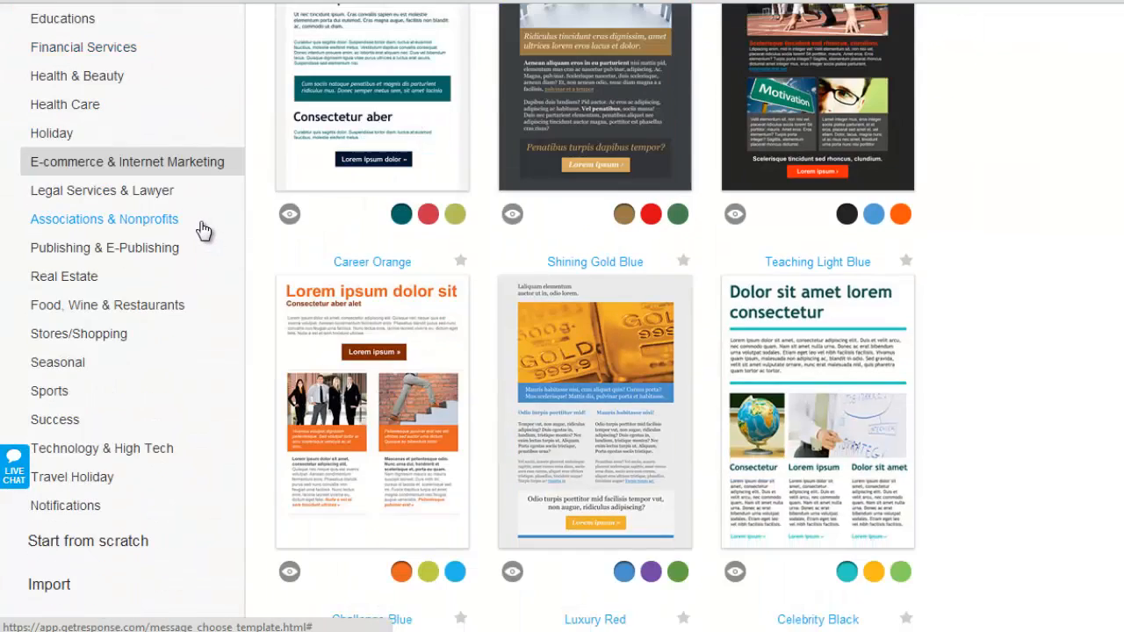
scroll(203, 230, "down", 2)
scroll(199, 233, "down", 3)
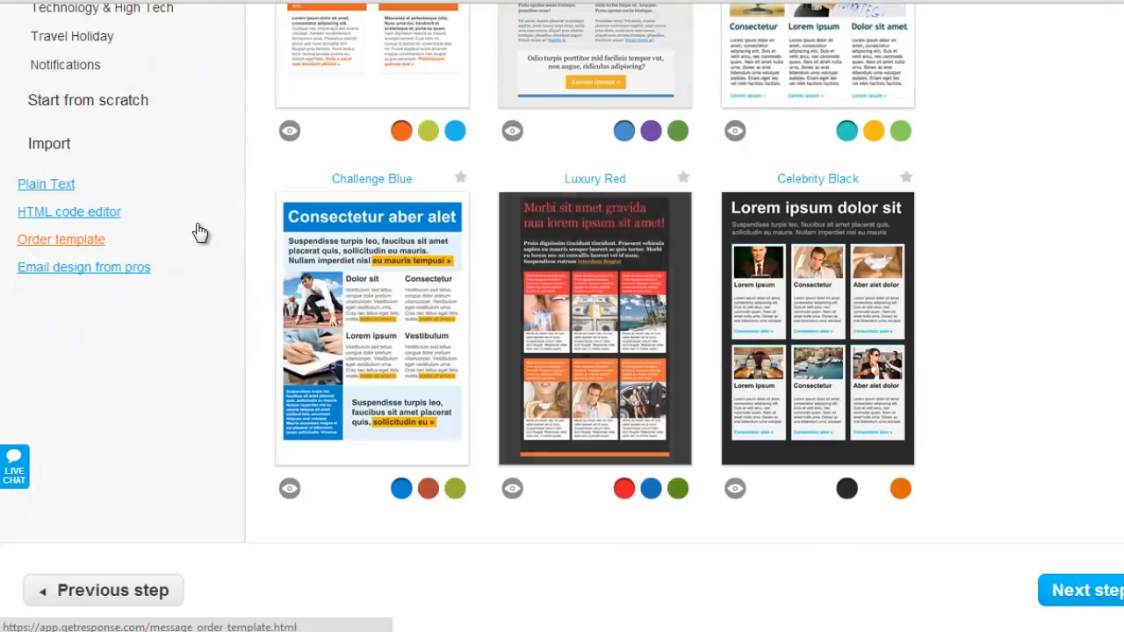
scroll(200, 232, "up", 2)
scroll(199, 233, "down", 1)
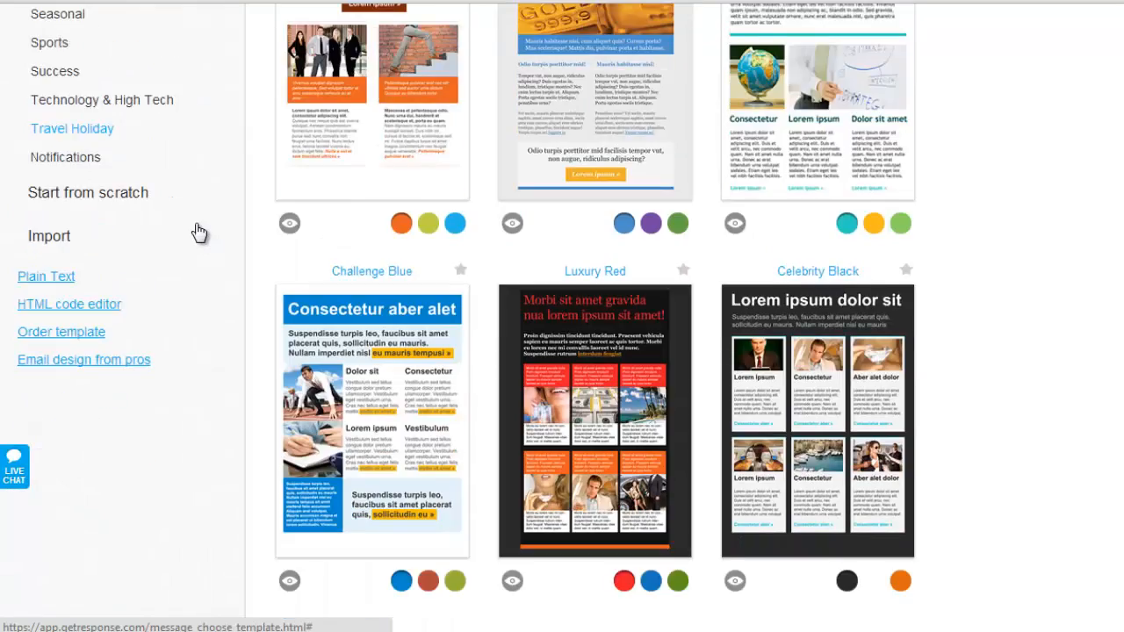
scroll(200, 232, "up", 2)
scroll(325, 221, "down", 3)
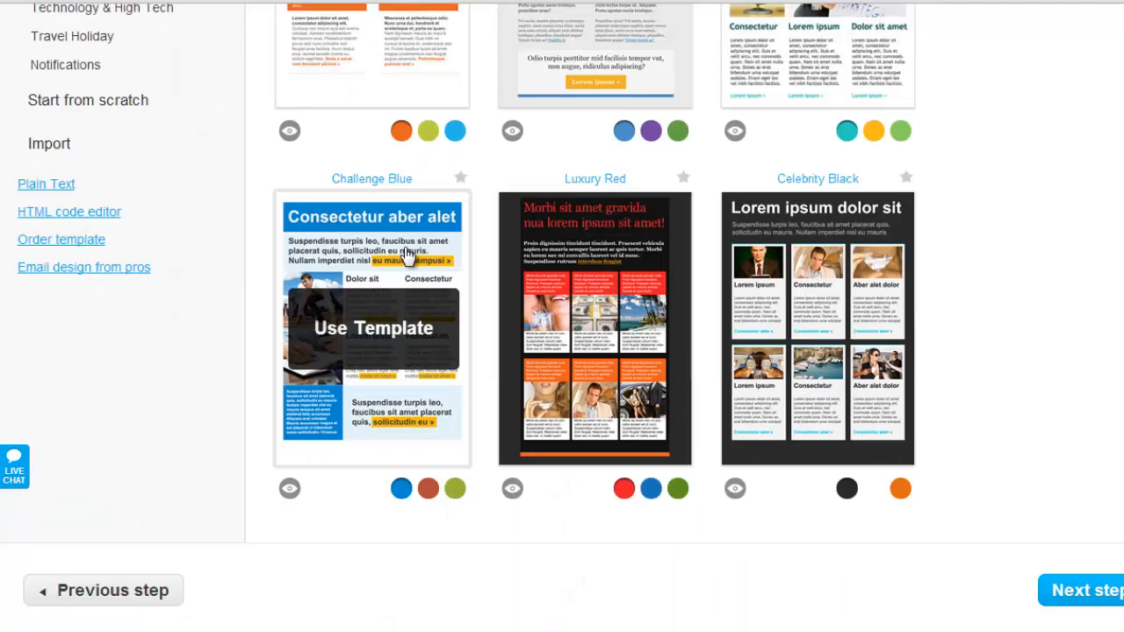
left_click(426, 247)
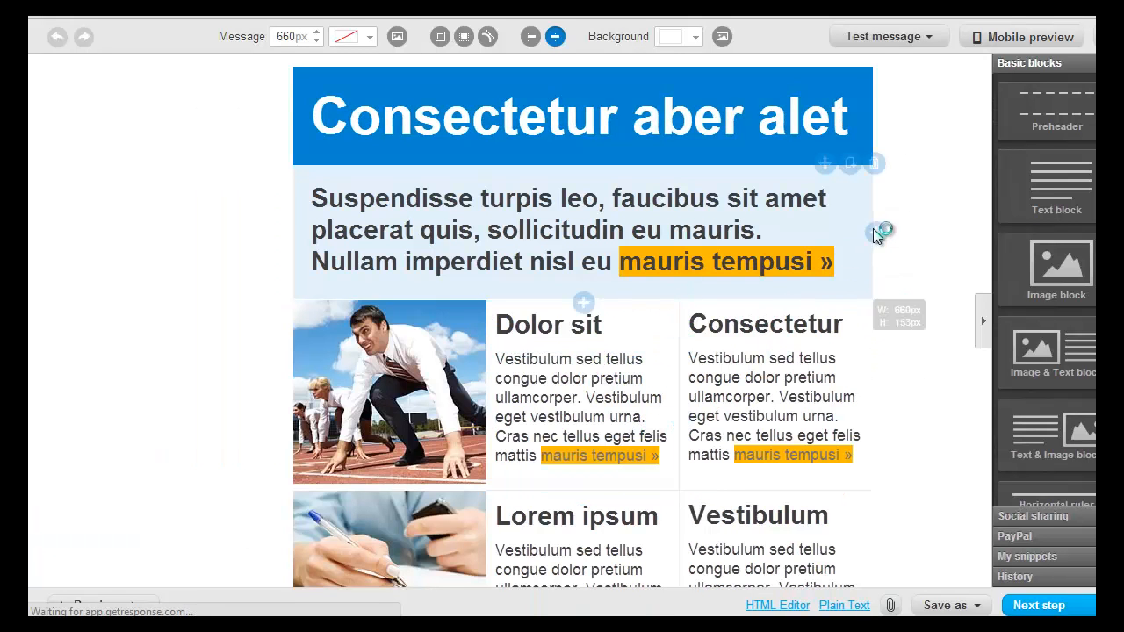
- Examine the template's layout and the editing options of its intro text, column text and runner image blocks
scroll(874, 229, "down", 2)
scroll(874, 229, "up", 2)
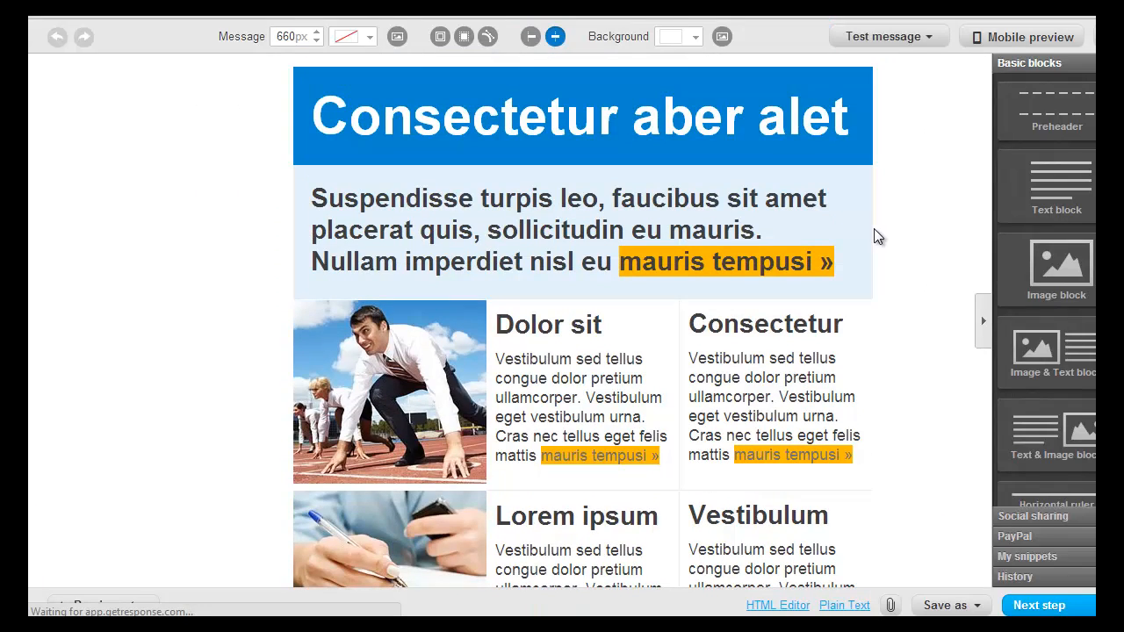
left_click(613, 261)
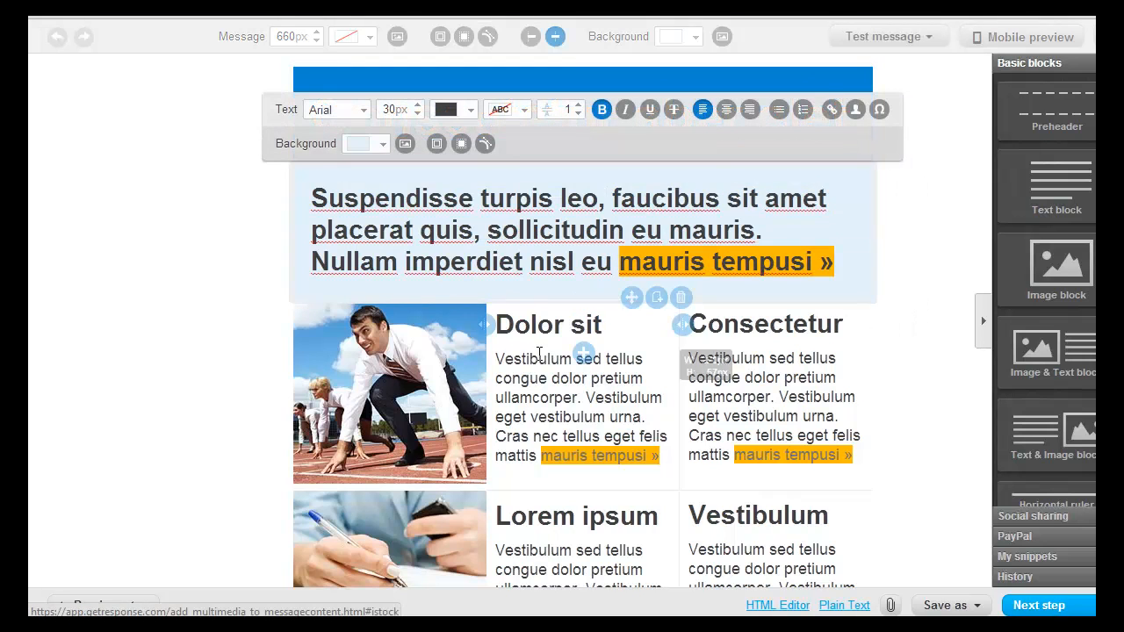
left_click(776, 379)
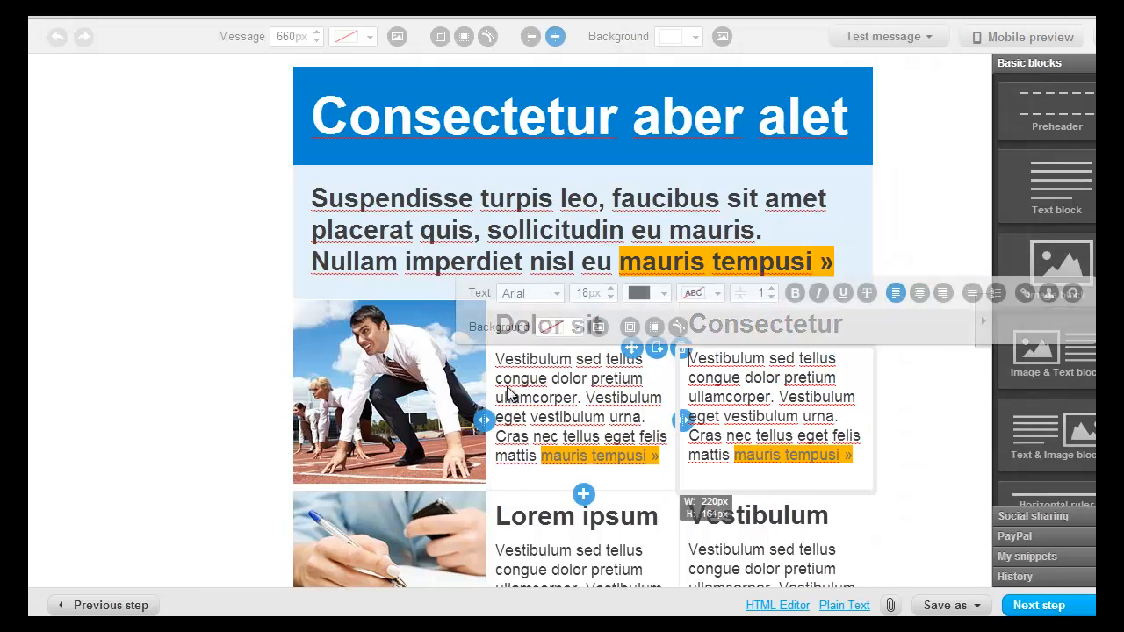
left_click(428, 397)
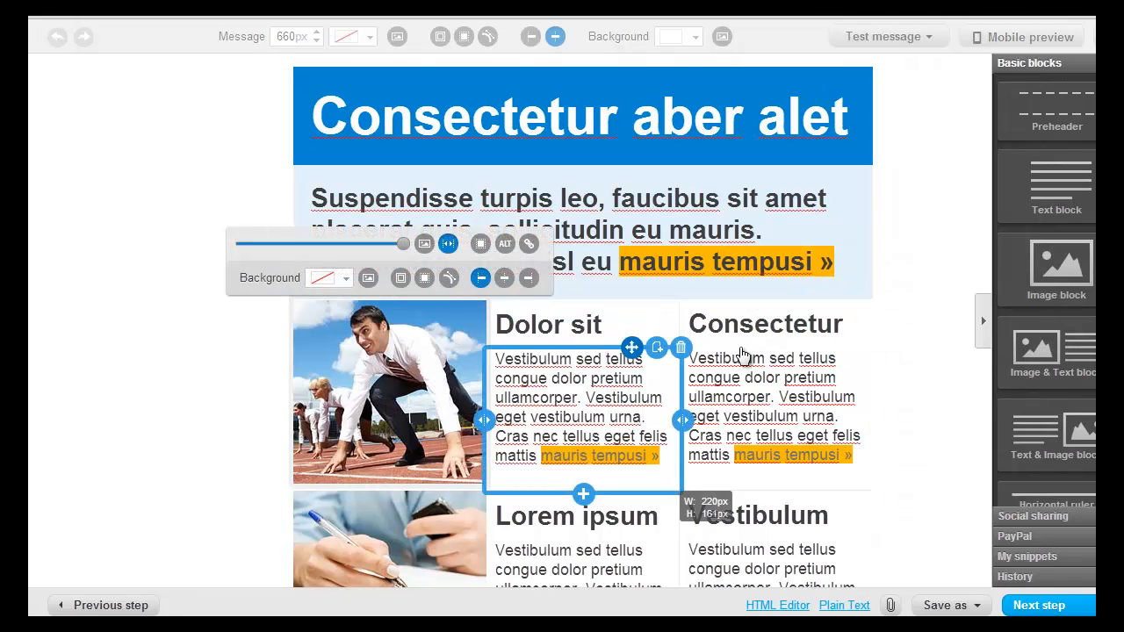
scroll(764, 303, "down", 4)
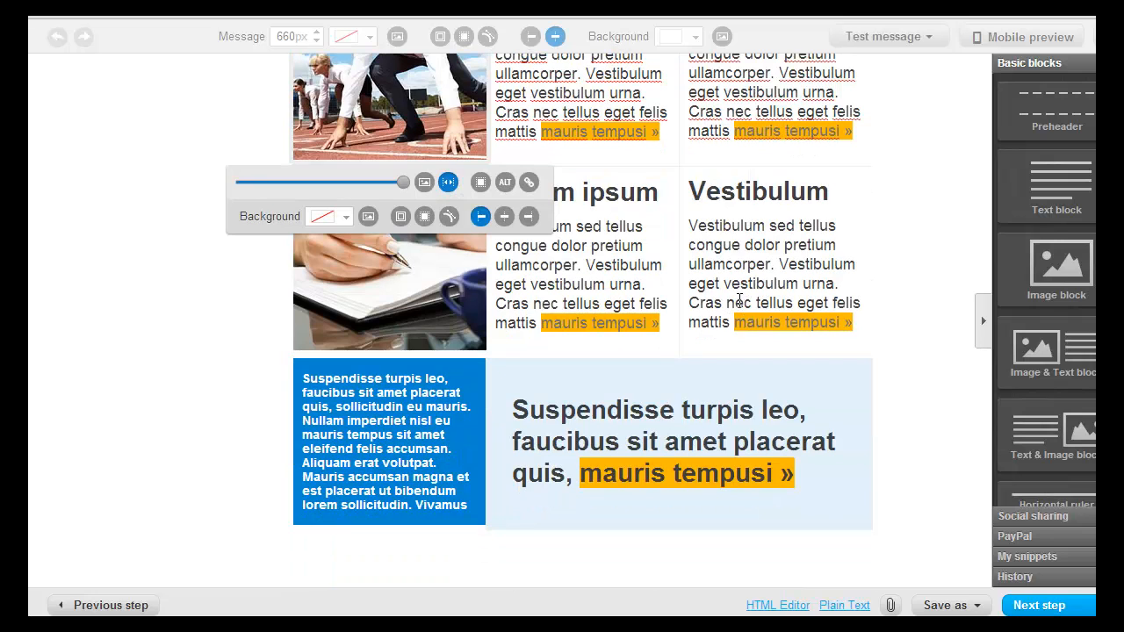
scroll(734, 292, "up", 4)
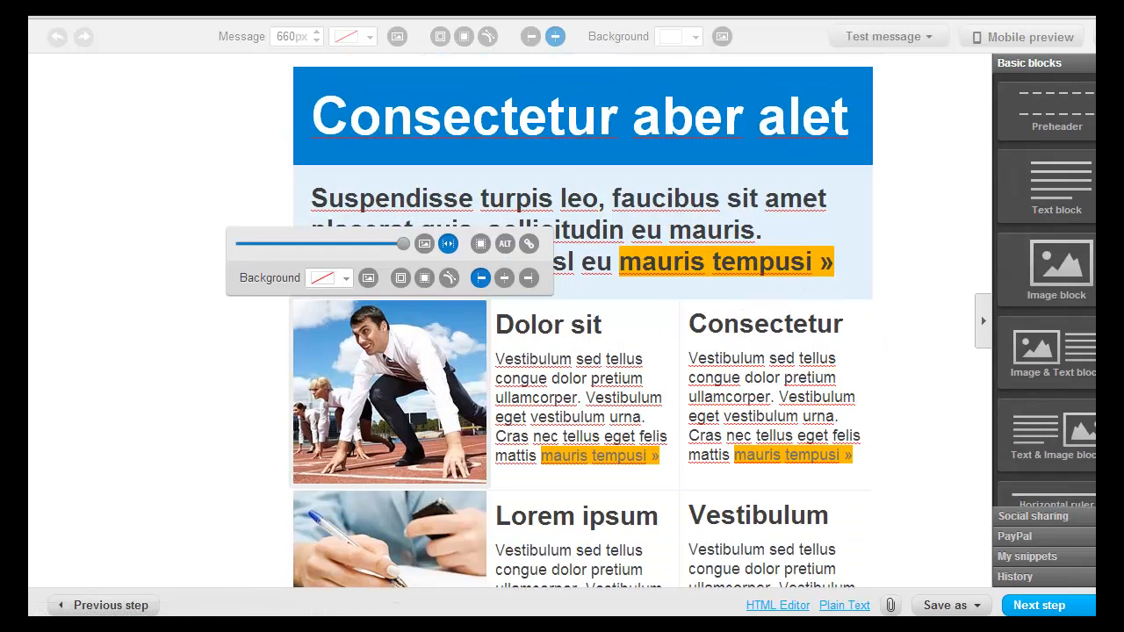
scroll(582, 320, "down", 1)
scroll(582, 320, "up", 1)
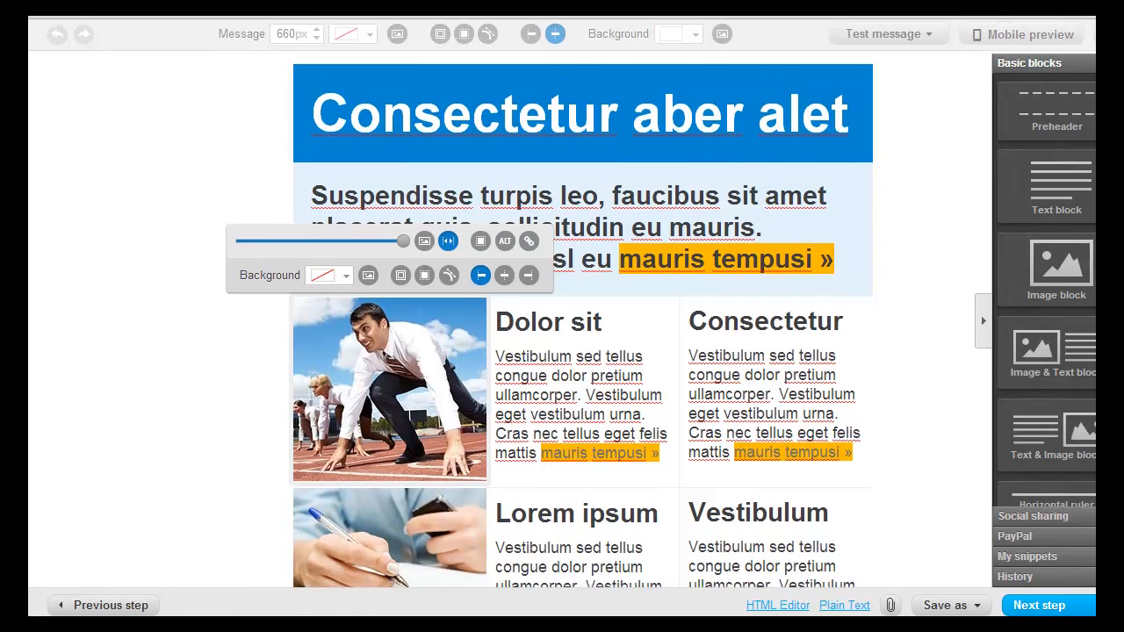
scroll(582, 321, "down", 1)
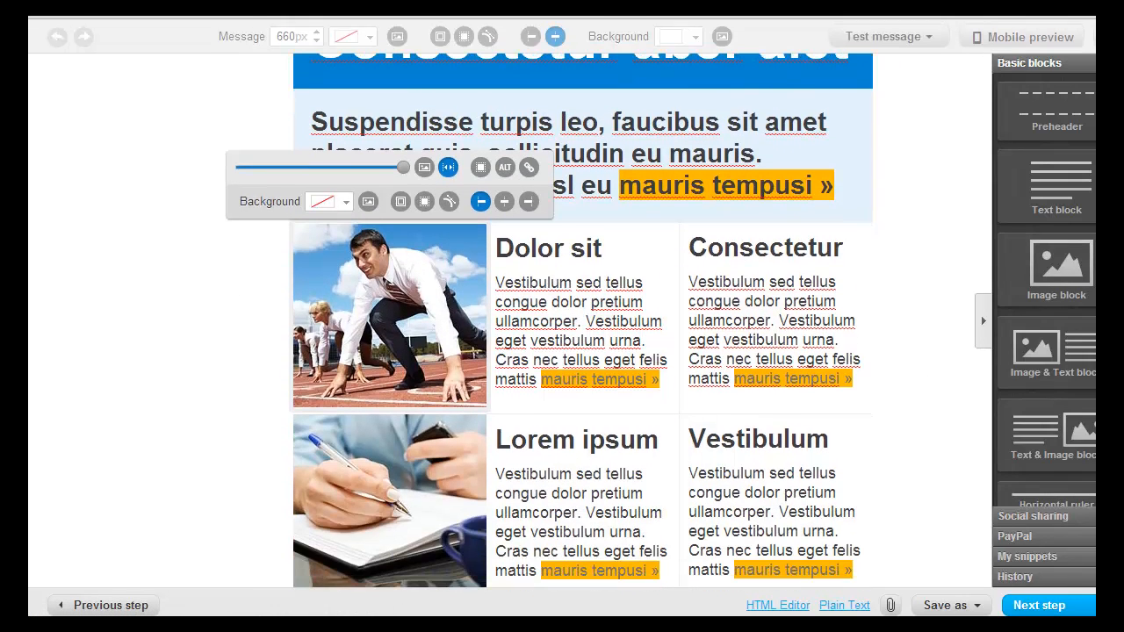
- Finish the template design, include all campaigns as the message's recipients, and continue to the message summary
left_click(1043, 606)
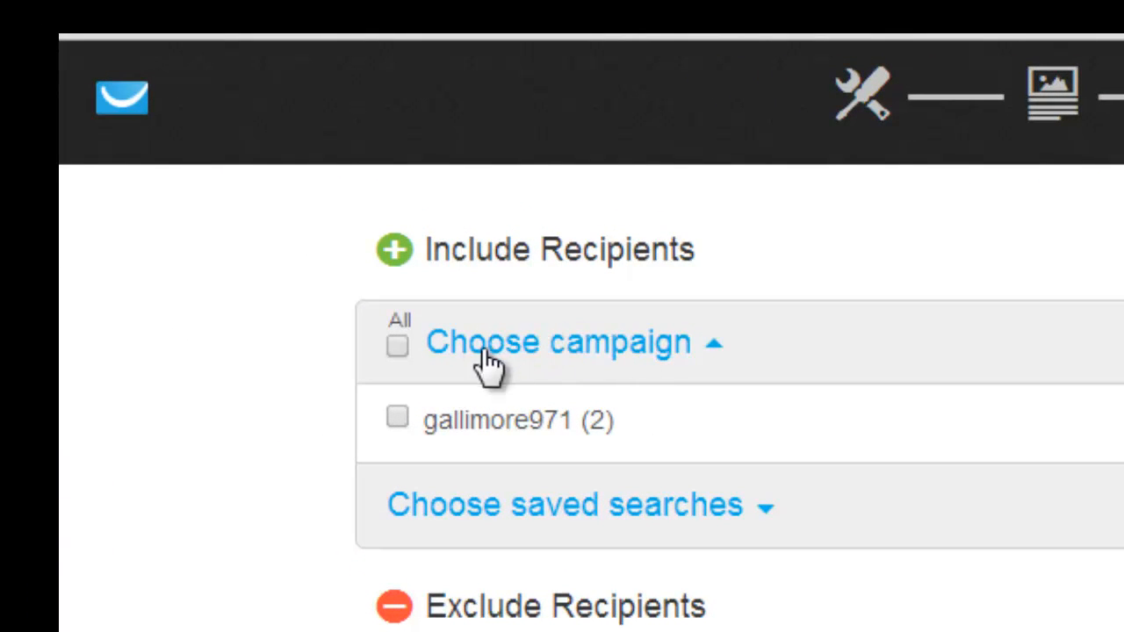
left_click(397, 347)
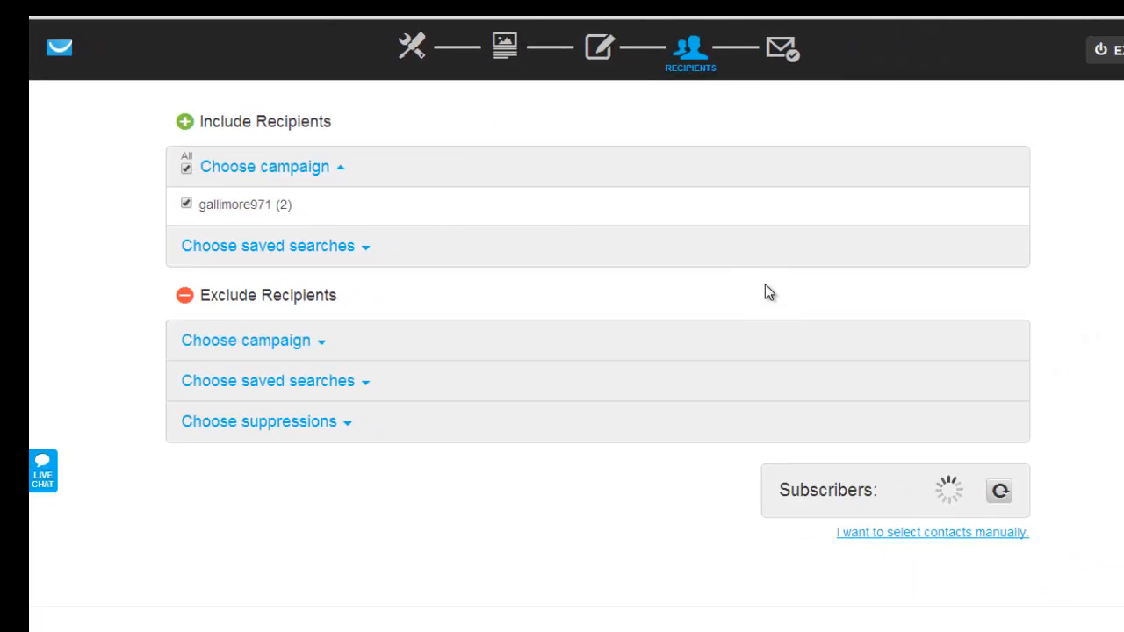
scroll(780, 291, "down", 1)
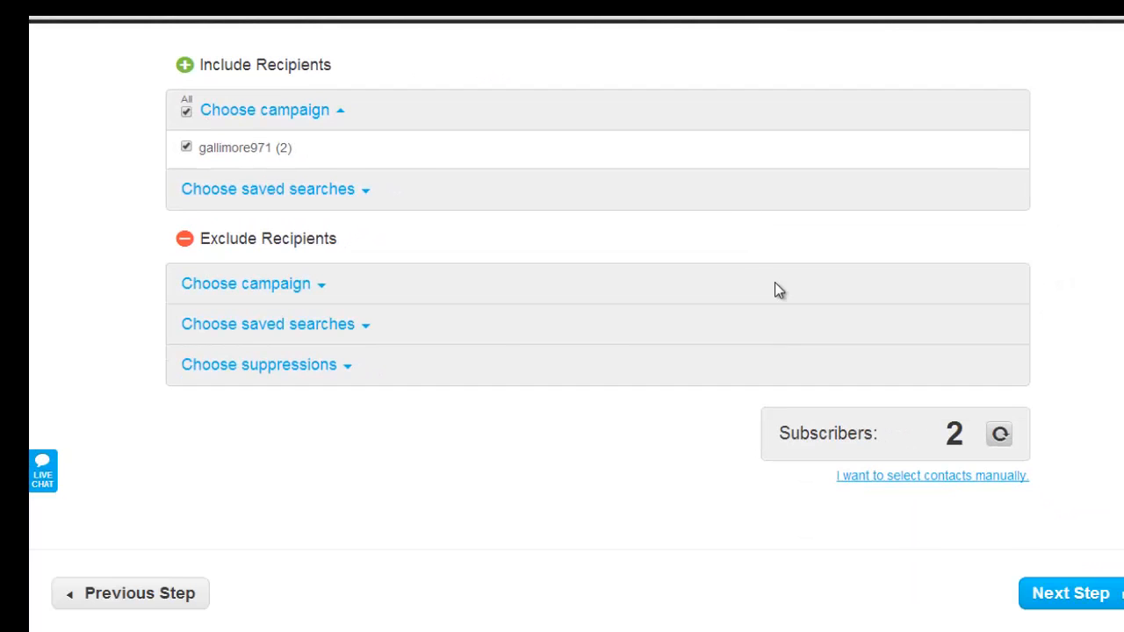
left_click(1069, 602)
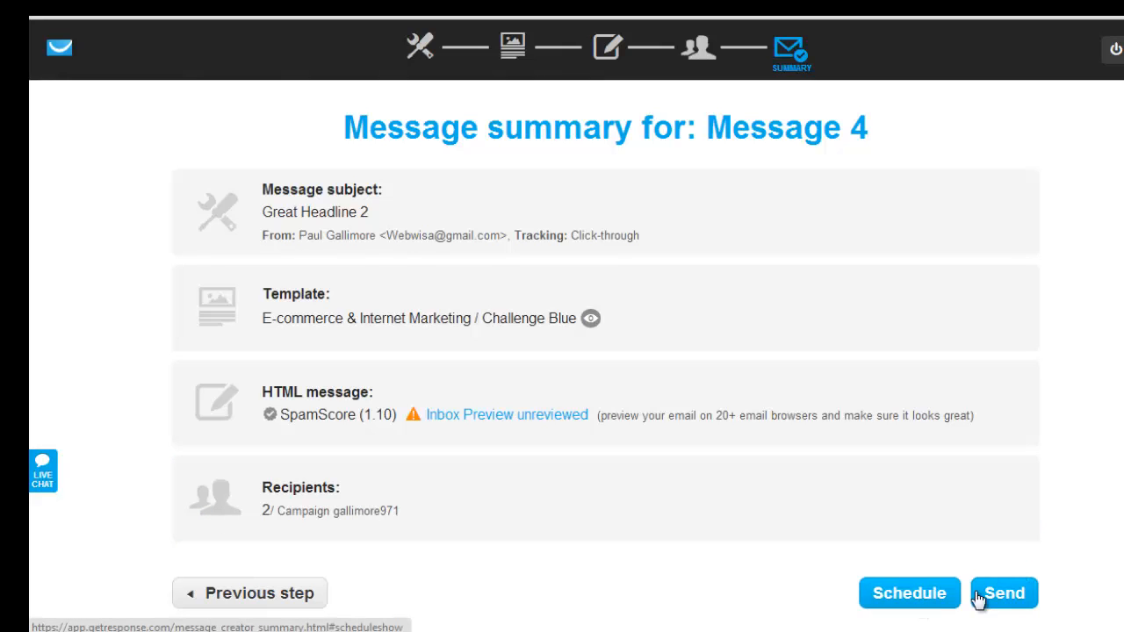
- Review the delivery scheduling options, cancel scheduling and send the message immediately
left_click(907, 597)
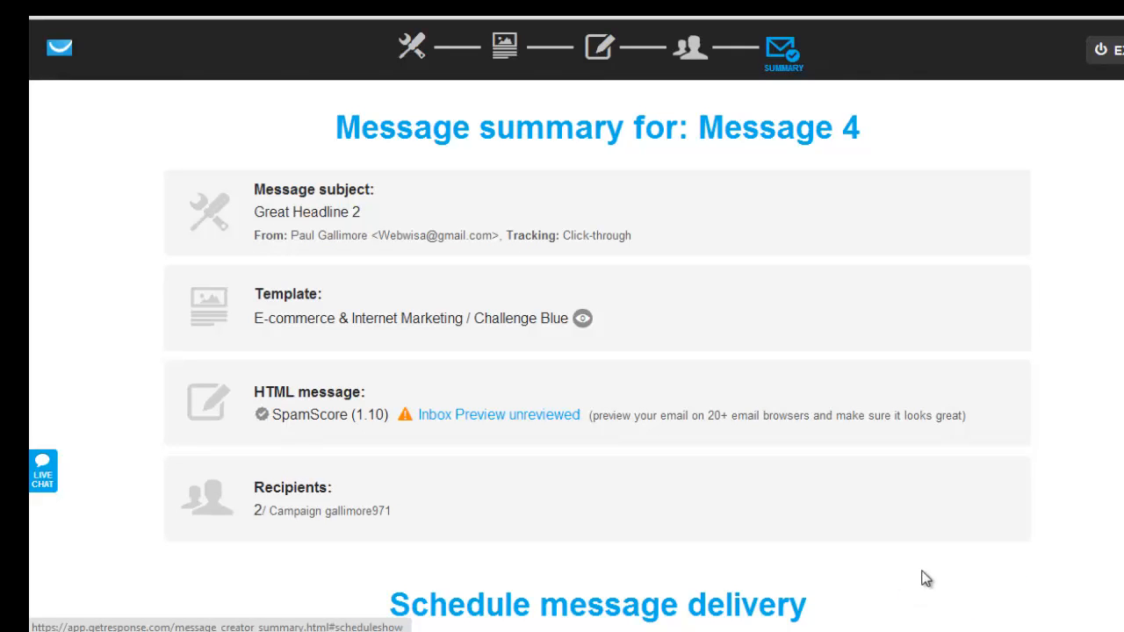
scroll(926, 568, "down", 2)
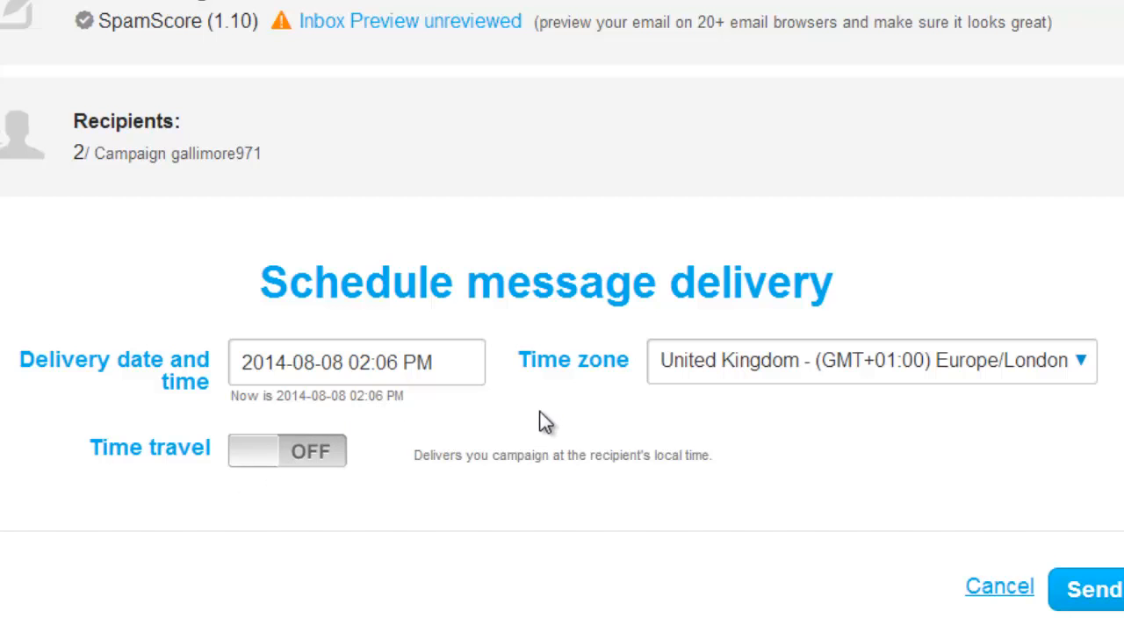
left_click(1000, 590)
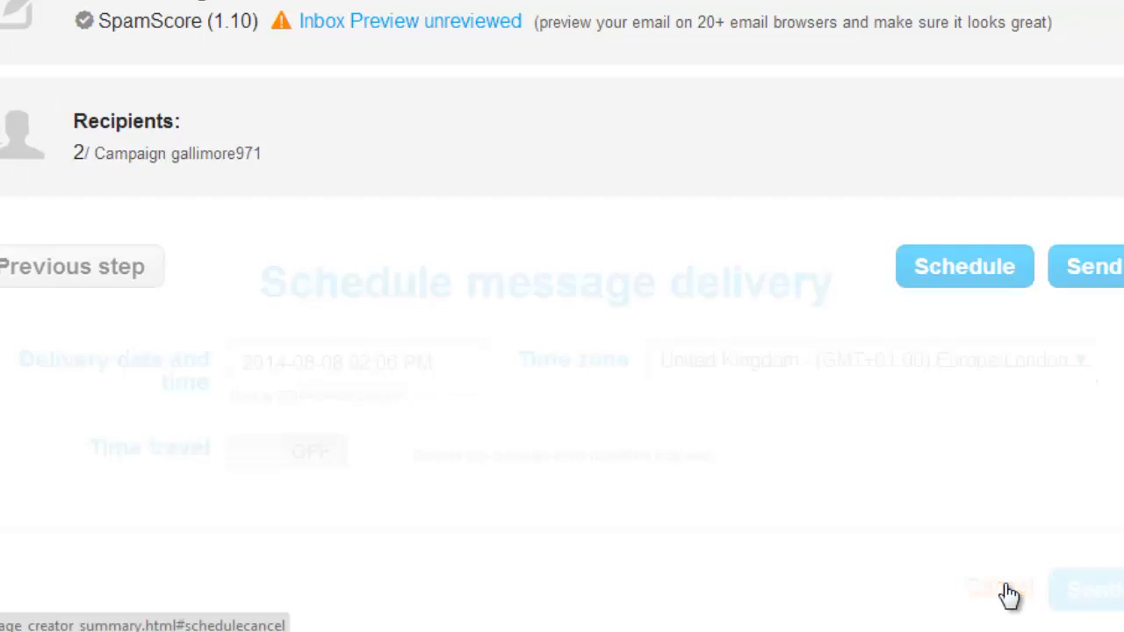
left_click(1097, 584)
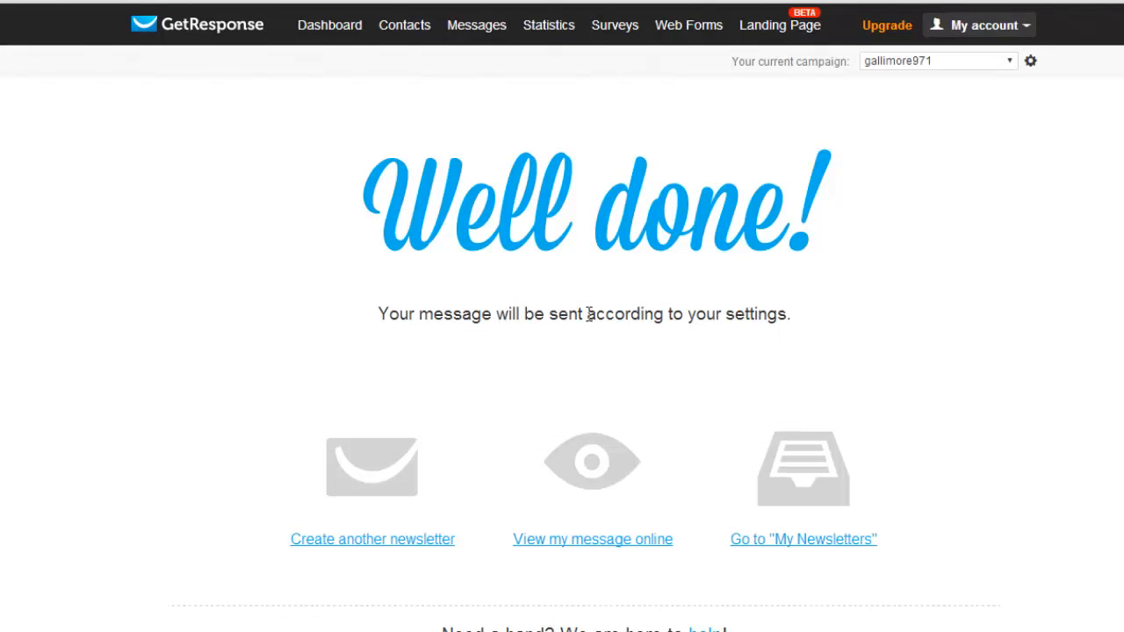
- Start another newsletter using the New Email Creator
mouse_move(467, 31)
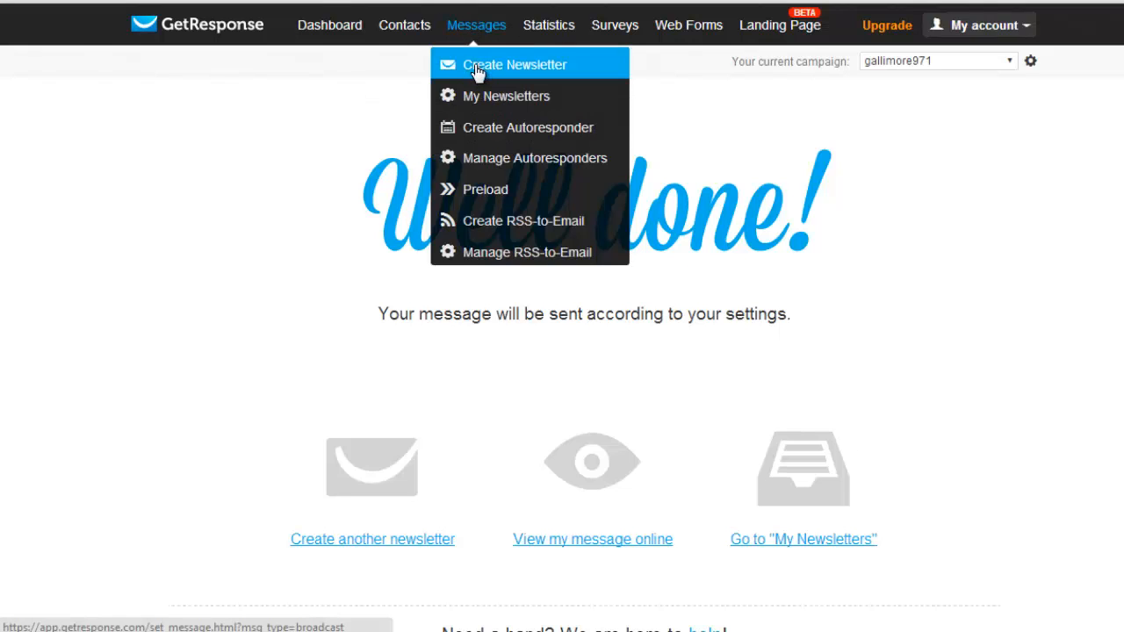
left_click(476, 66)
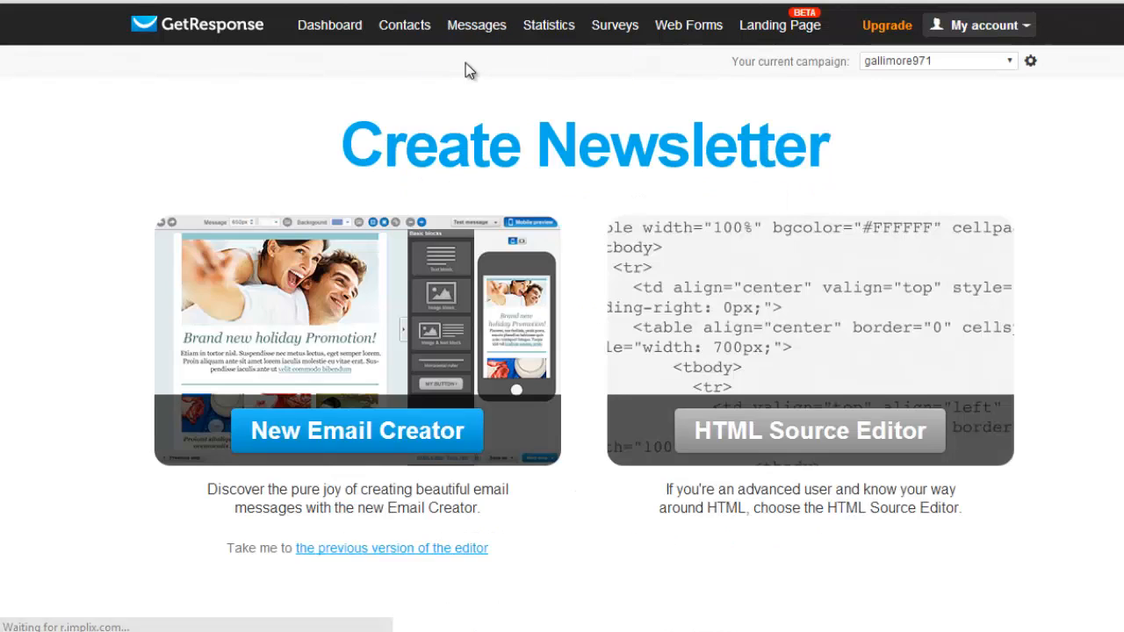
left_click(330, 439)
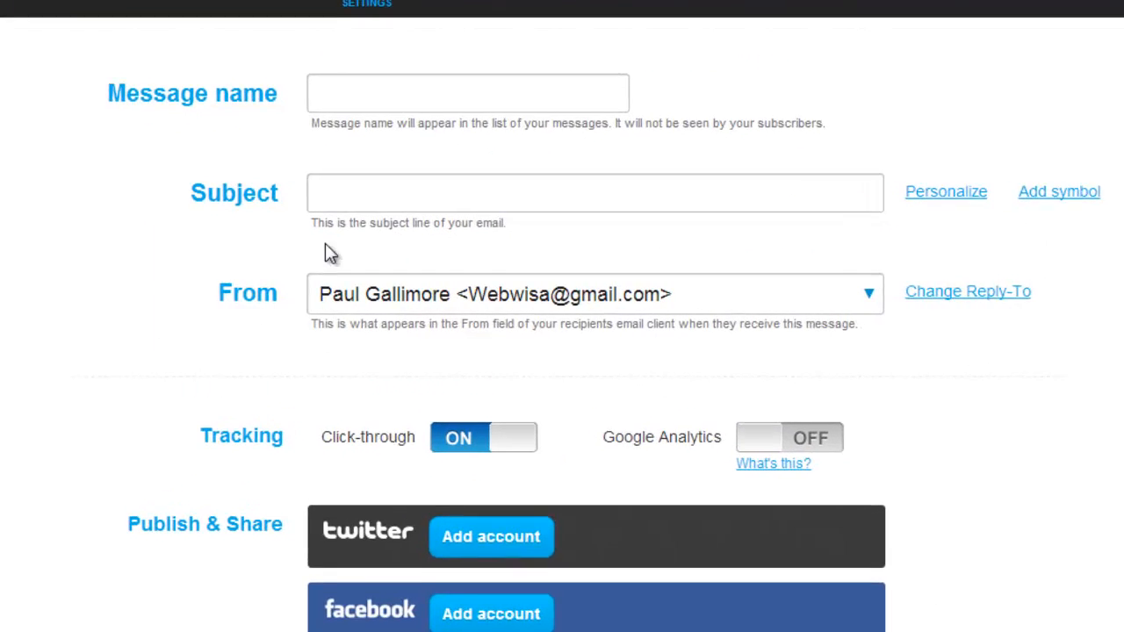
- Name the message "Message 5", set its subject to "Even Greater Headline" and continue to template selection
left_click(383, 94)
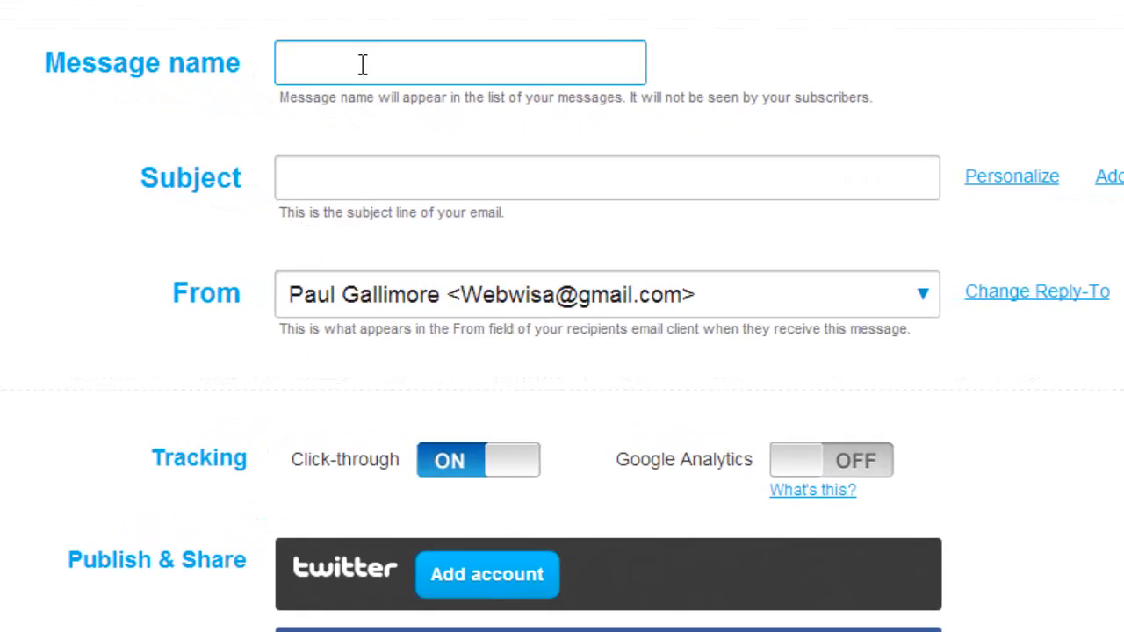
type("M")
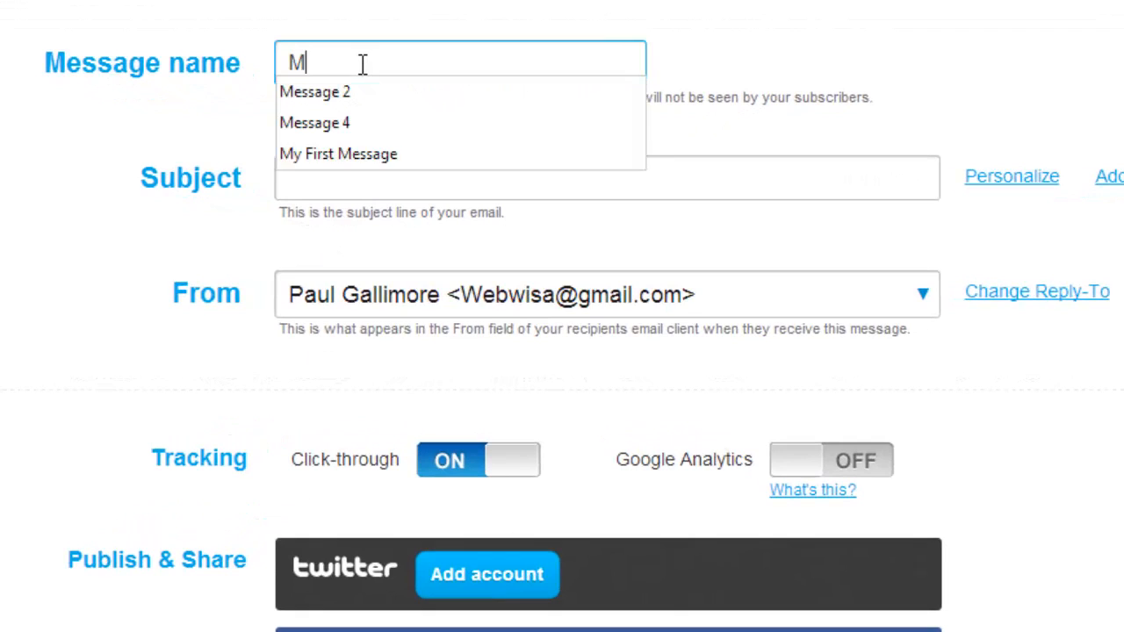
type("essage 5")
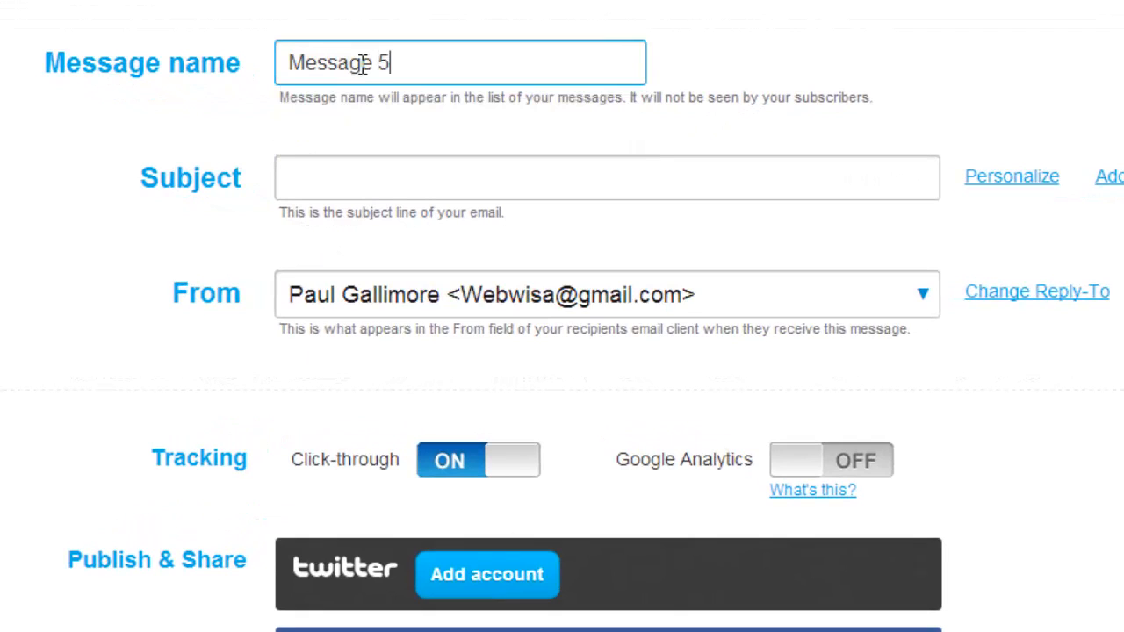
left_click(470, 183)
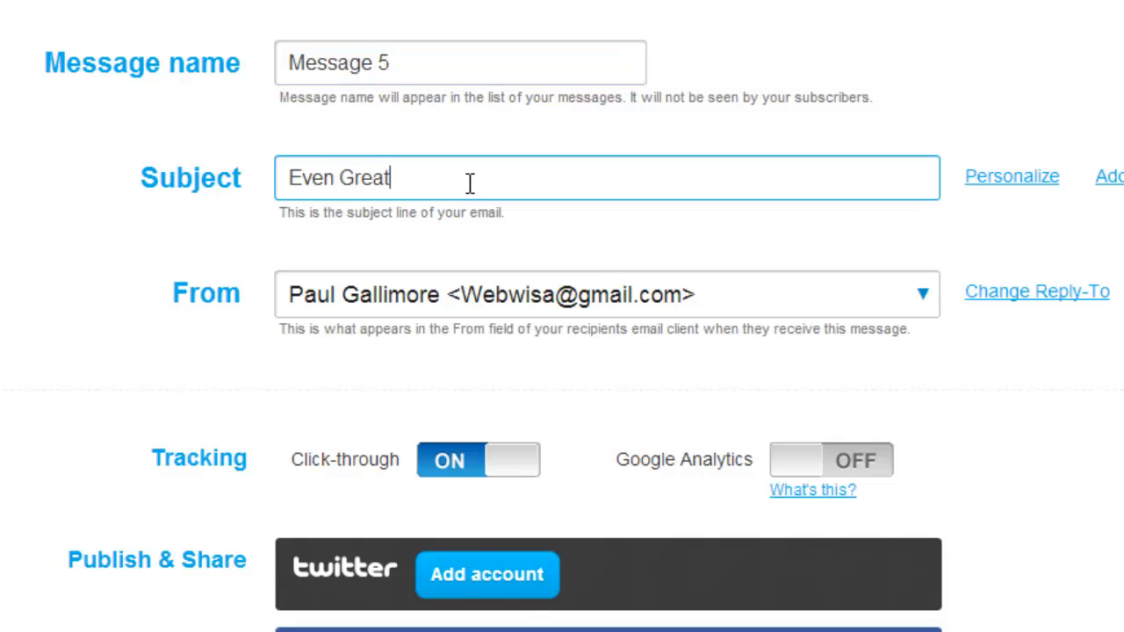
type("Even Greater Headline")
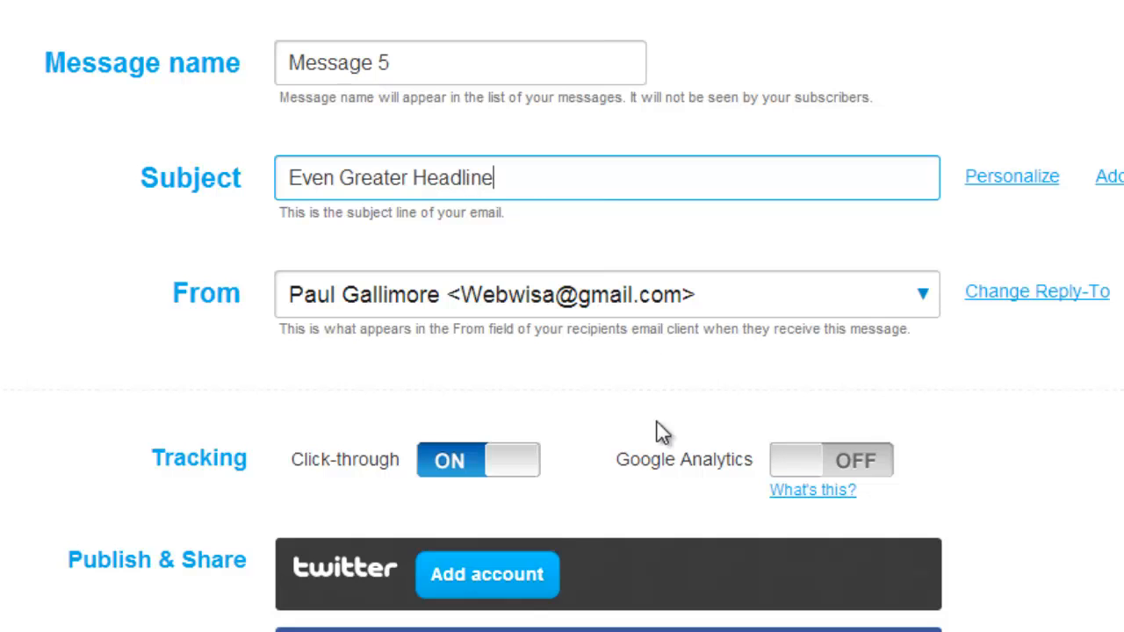
scroll(632, 413, "down", 3)
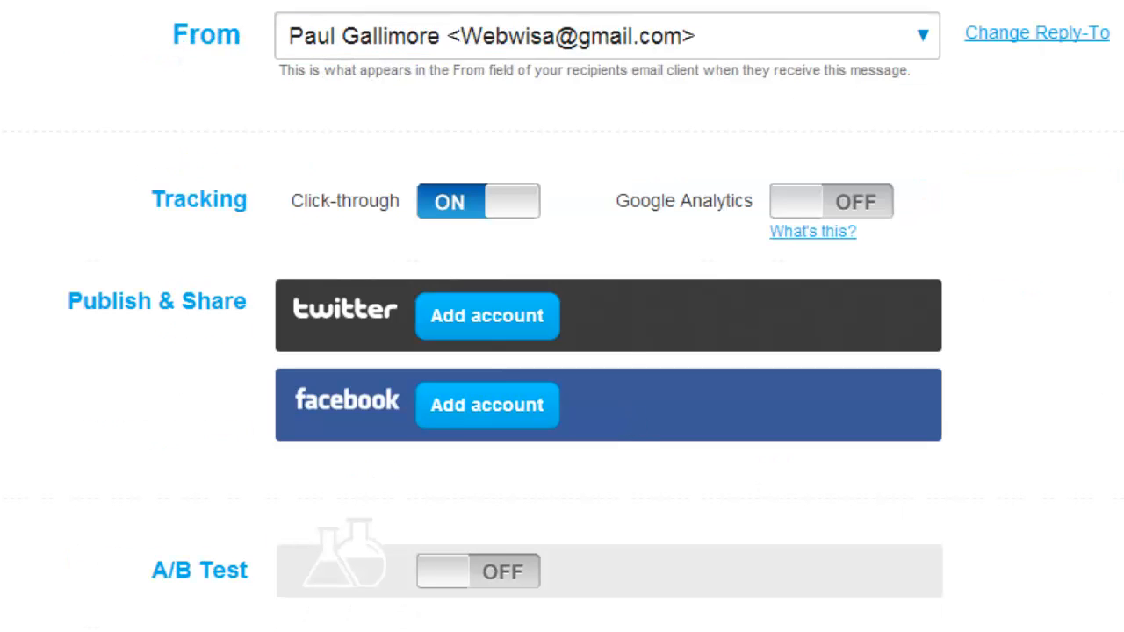
left_click(1035, 606)
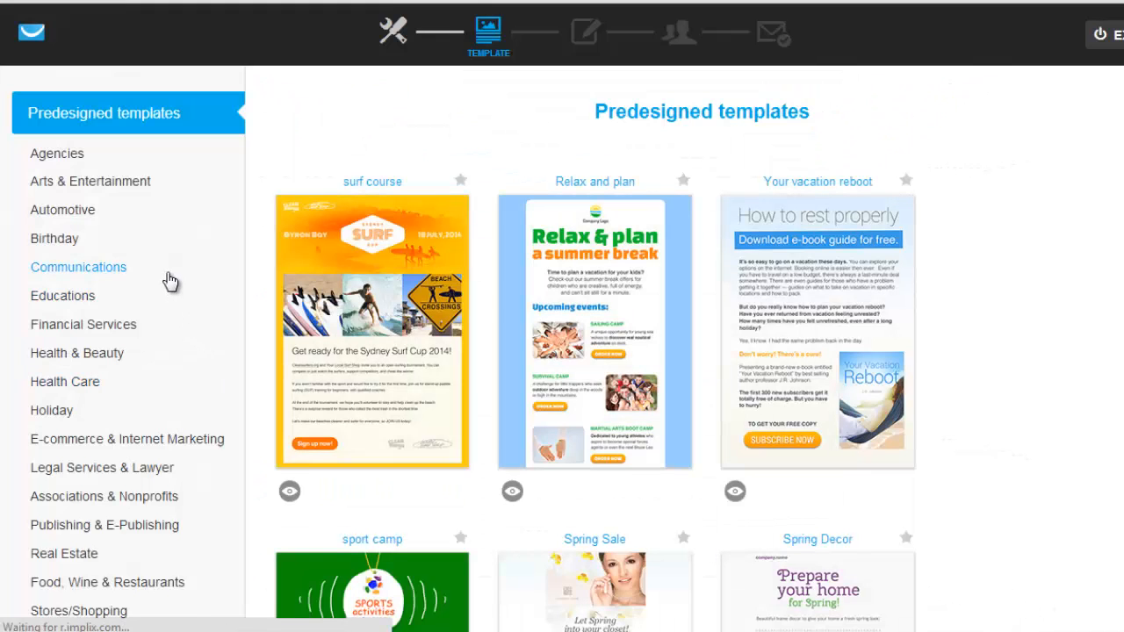
- Look through the template categories and import options and choose Plain Text for the newsletter
scroll(170, 283, "down", 4)
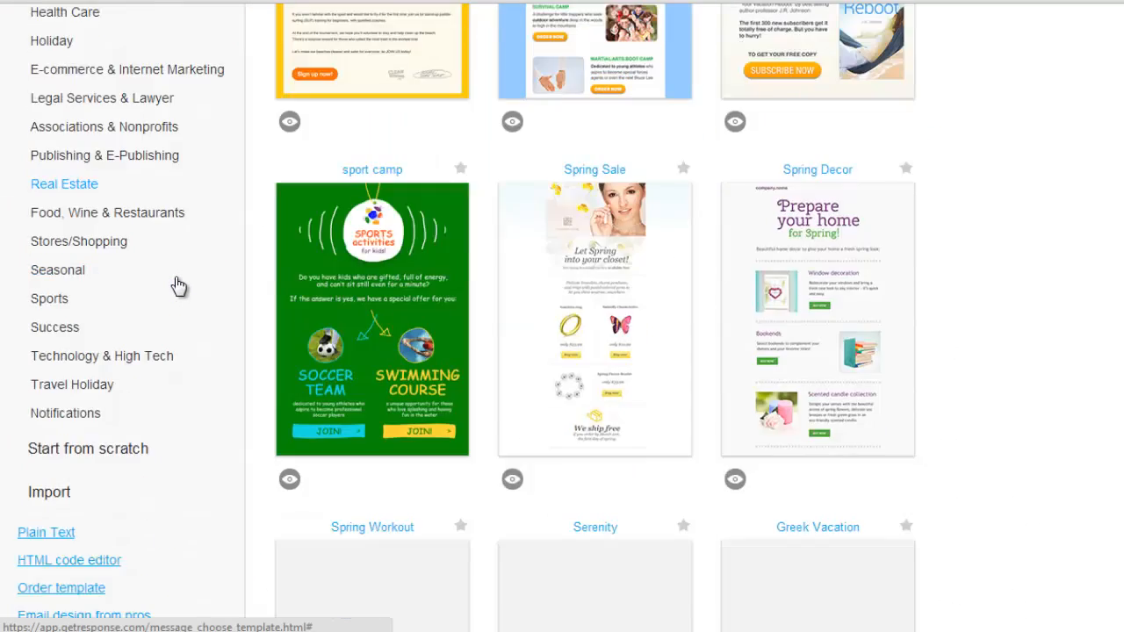
scroll(176, 284, "down", 4)
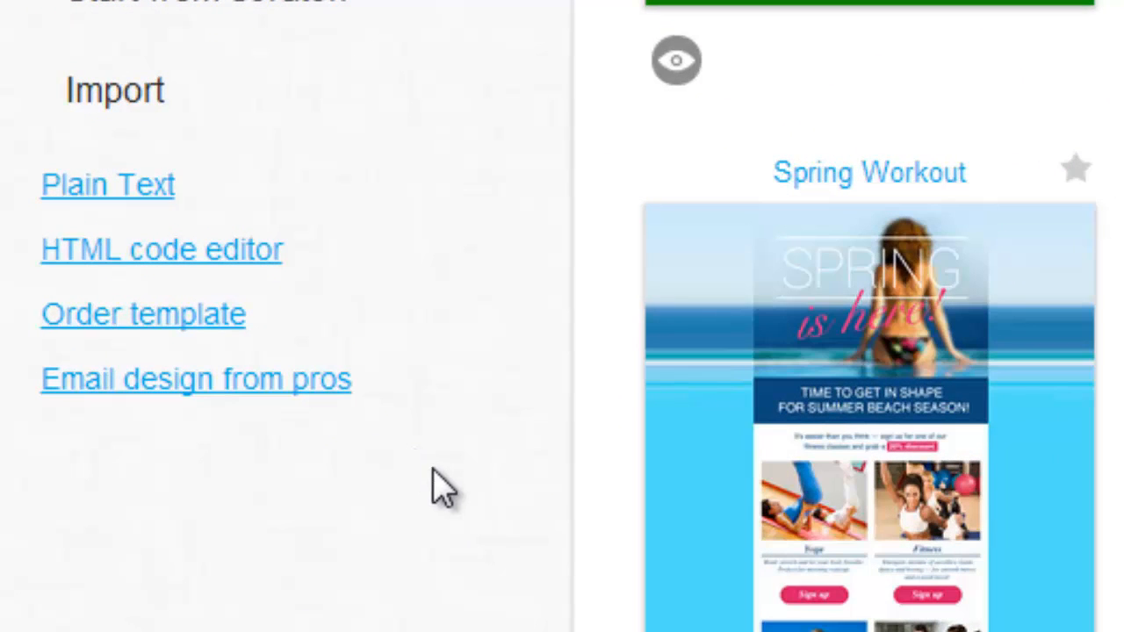
scroll(452, 523, "up", 3)
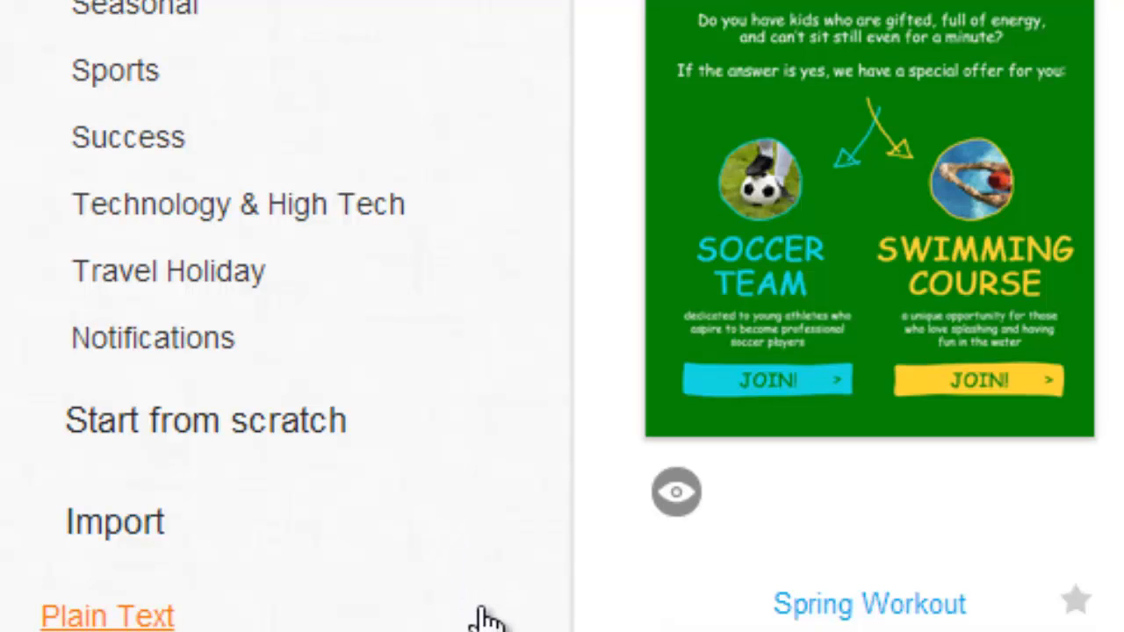
scroll(485, 605, "up", 5)
scroll(485, 605, "down", 3)
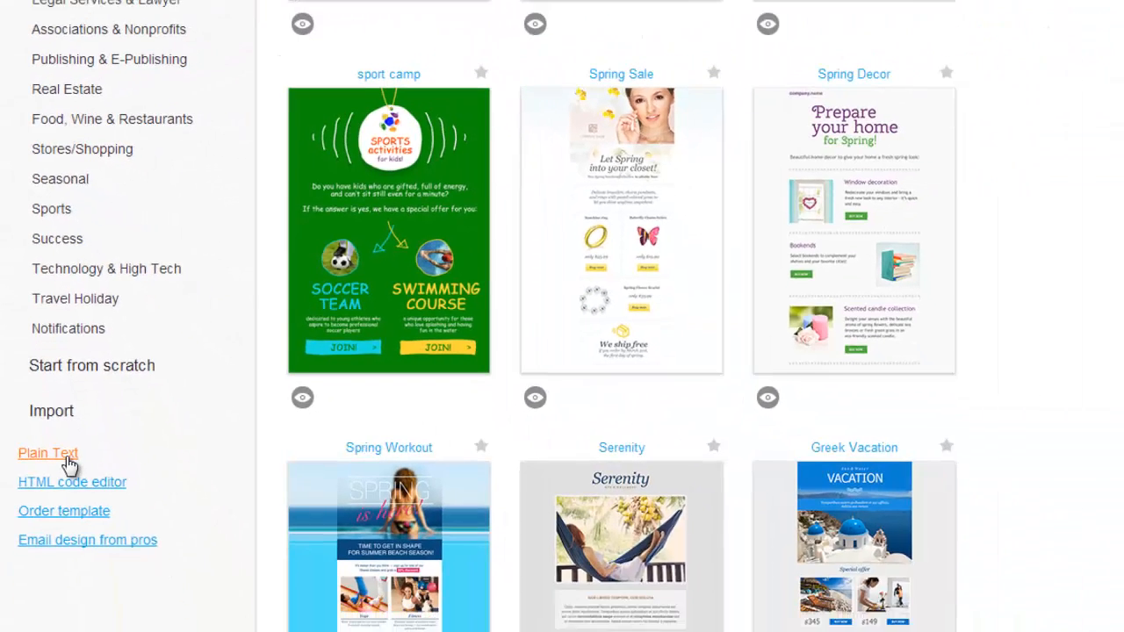
left_click(65, 448)
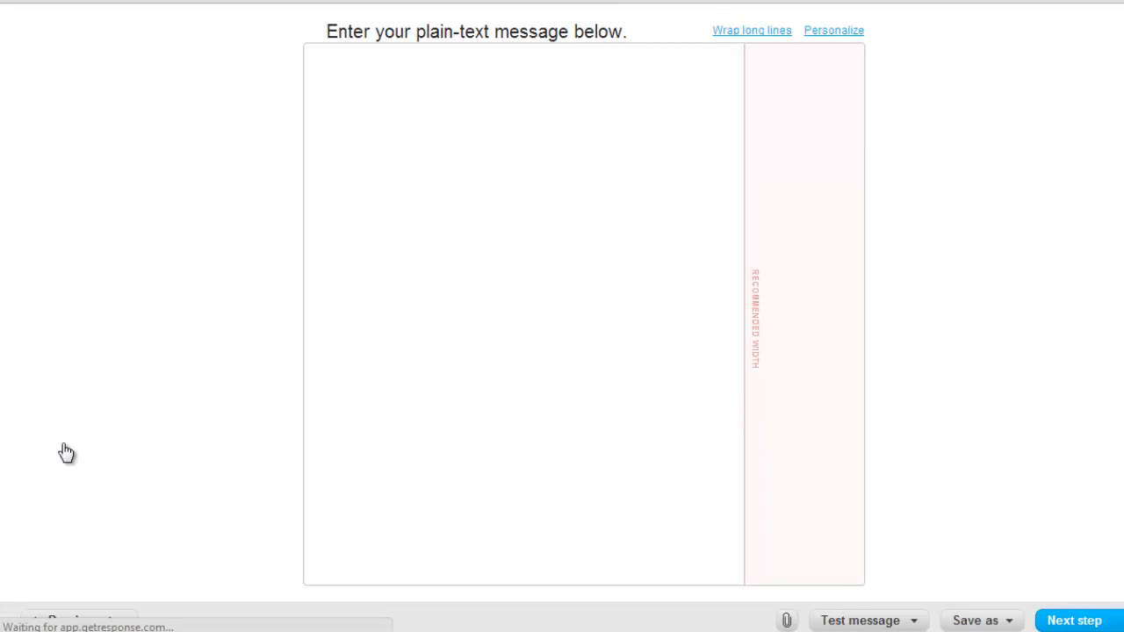
- Enter the placeholder text "jhkjhjkh jhjkhkjh jhjh jhjkh kjh" in the plain-text message body
left_click(482, 182)
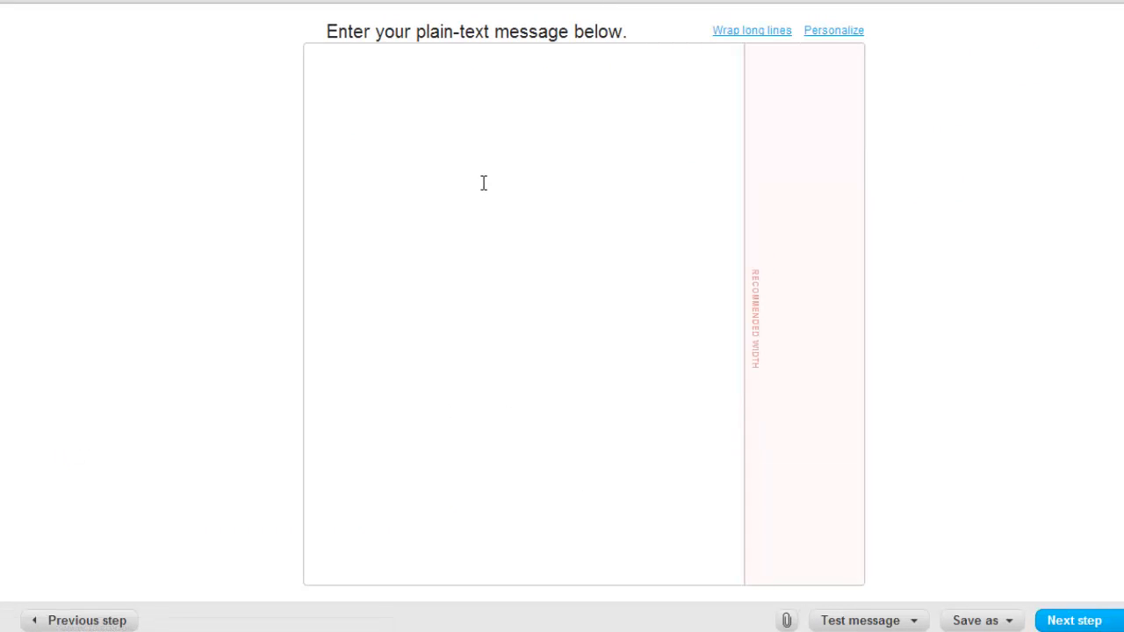
type("j")
type("hkjhjkh jhjkhkjh")
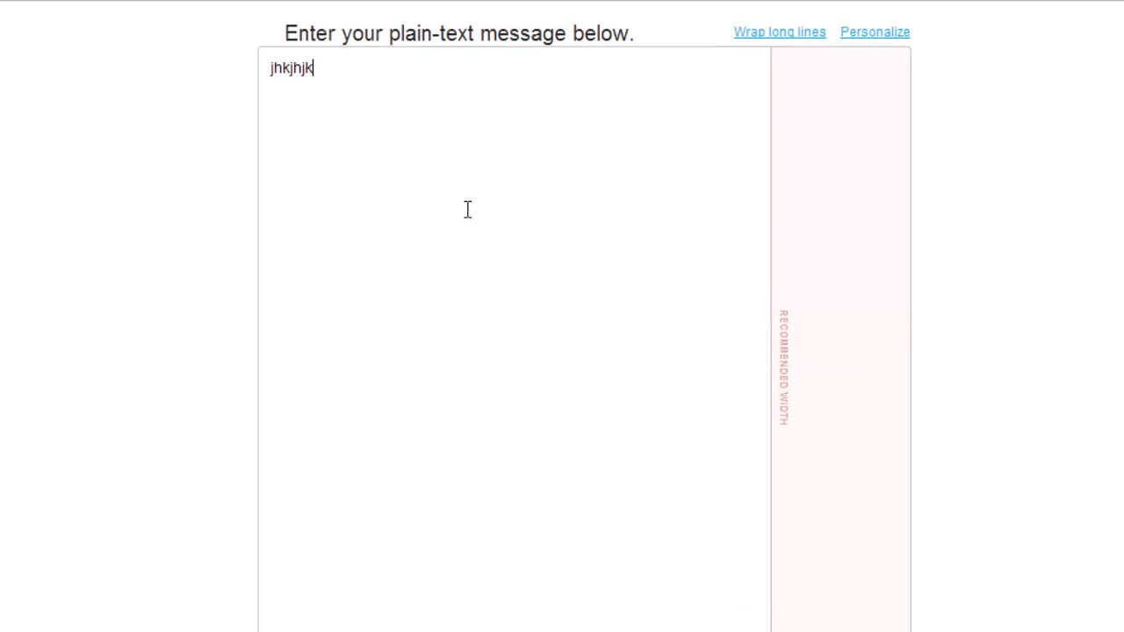
type(" jhjh")
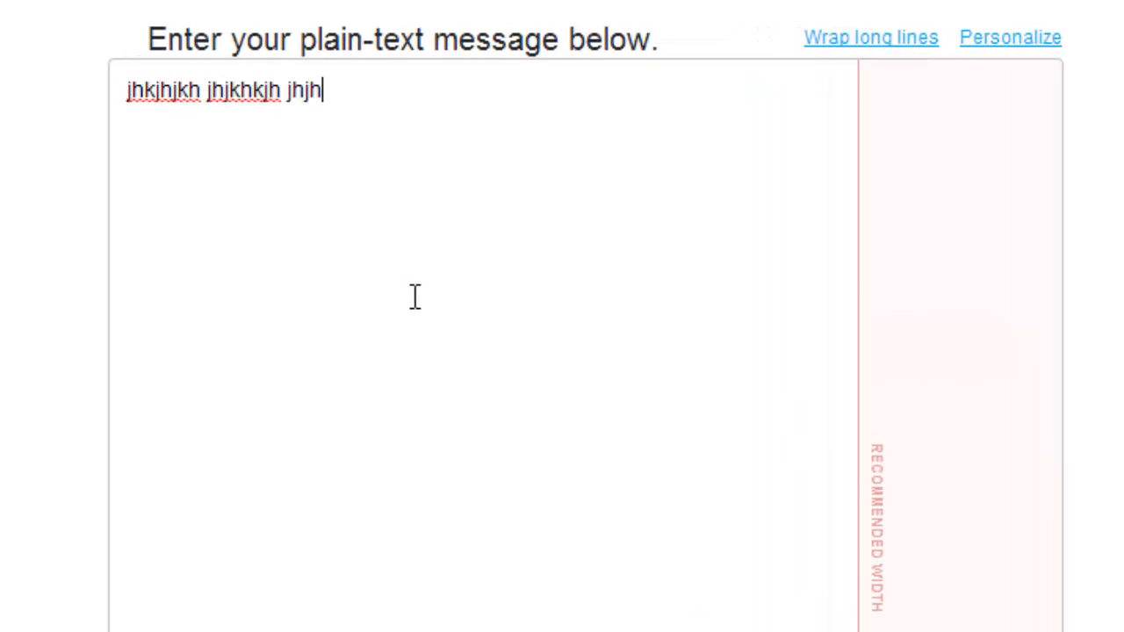
type(" jhjkh kjh")
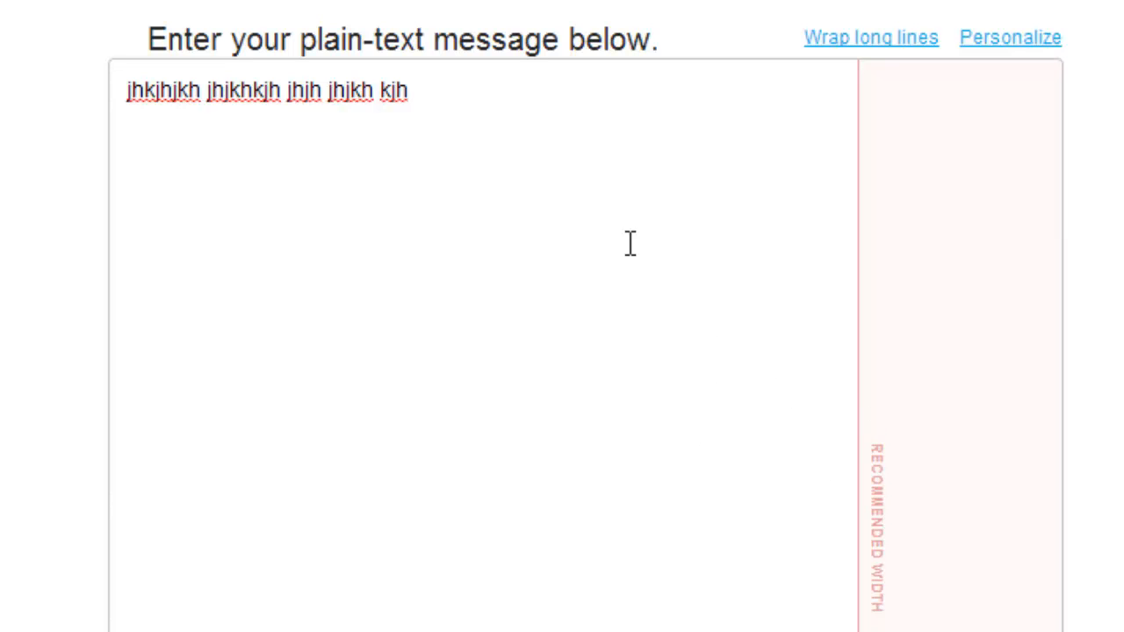
- Copy the placeholder text and paste it twice after itself so the line extends past the recommended width
left_click_drag(408, 91, 127, 96)
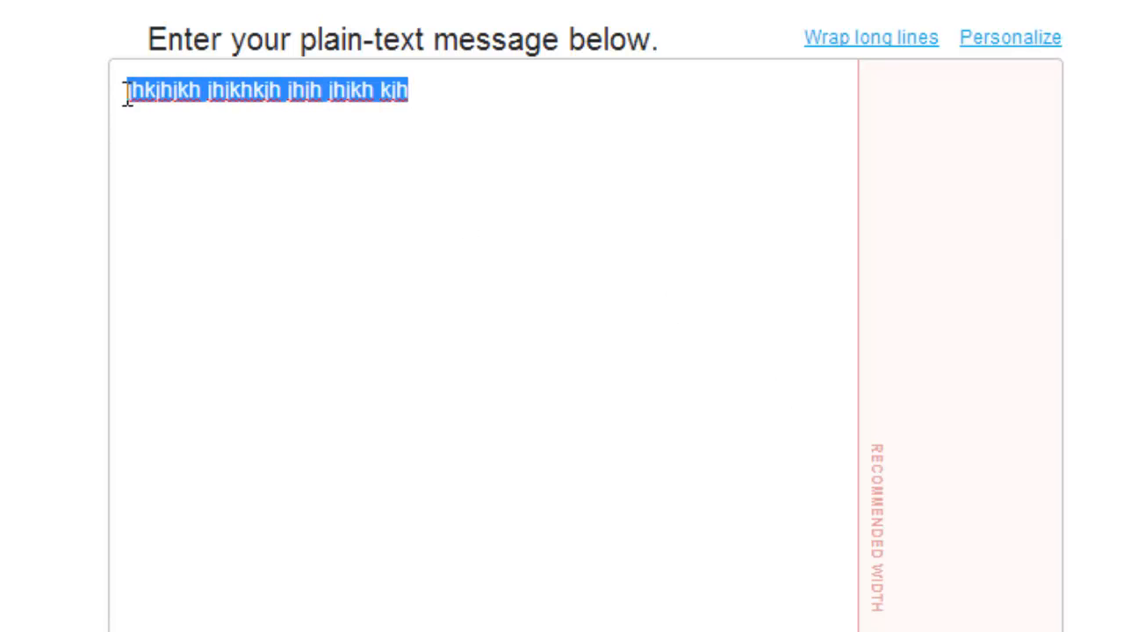
right_click(170, 86)
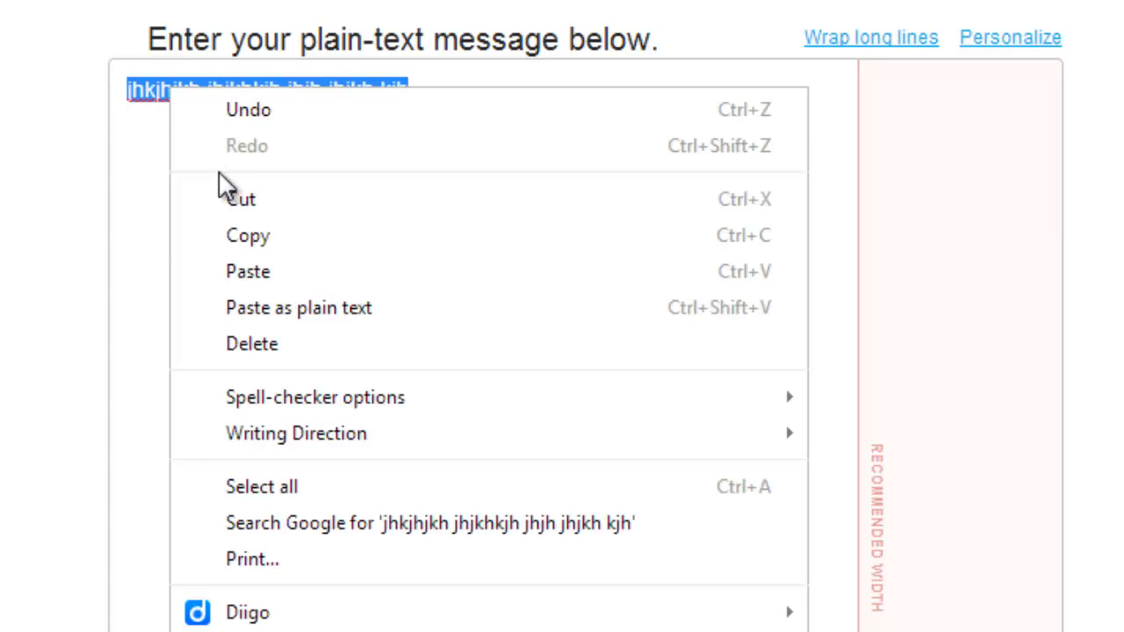
left_click(250, 240)
left_click(475, 97)
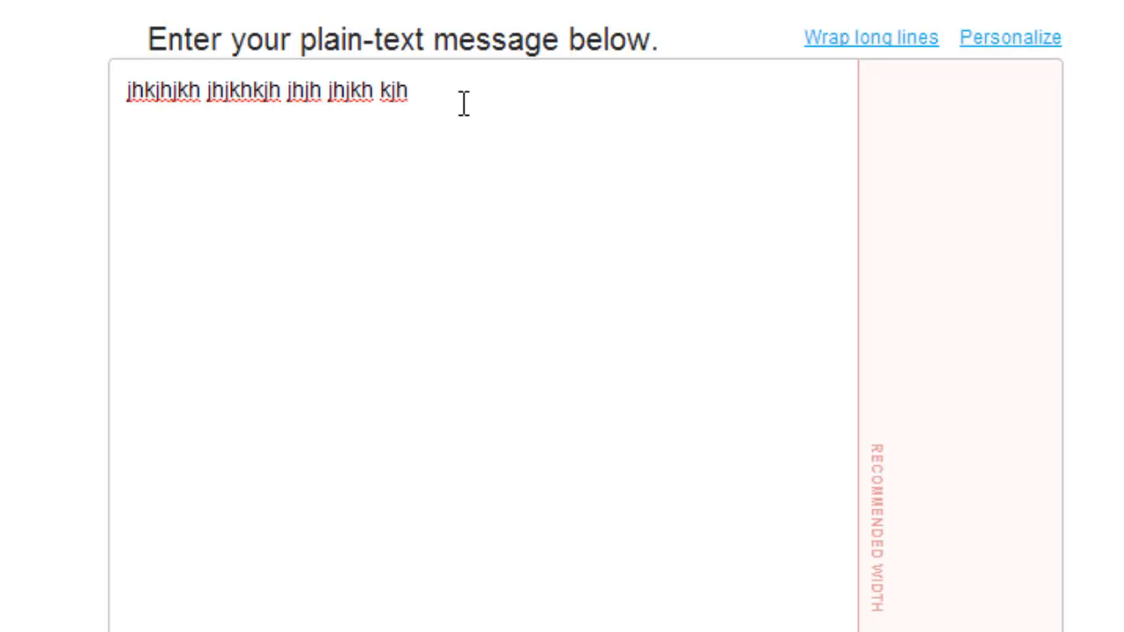
key("ctrl+v")
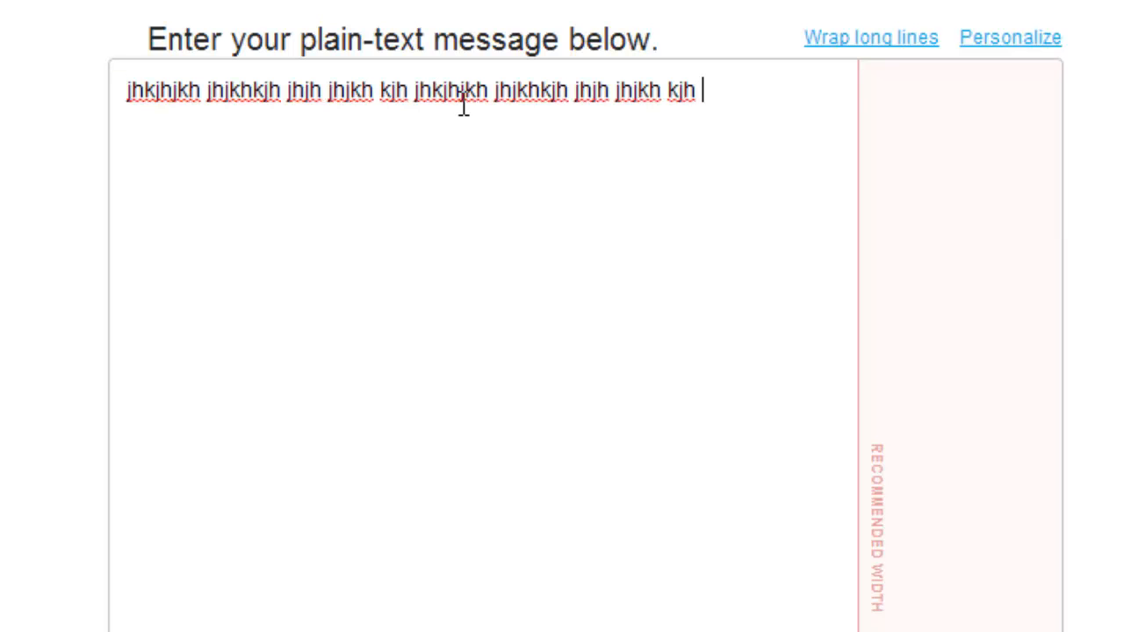
key("ctrl+v")
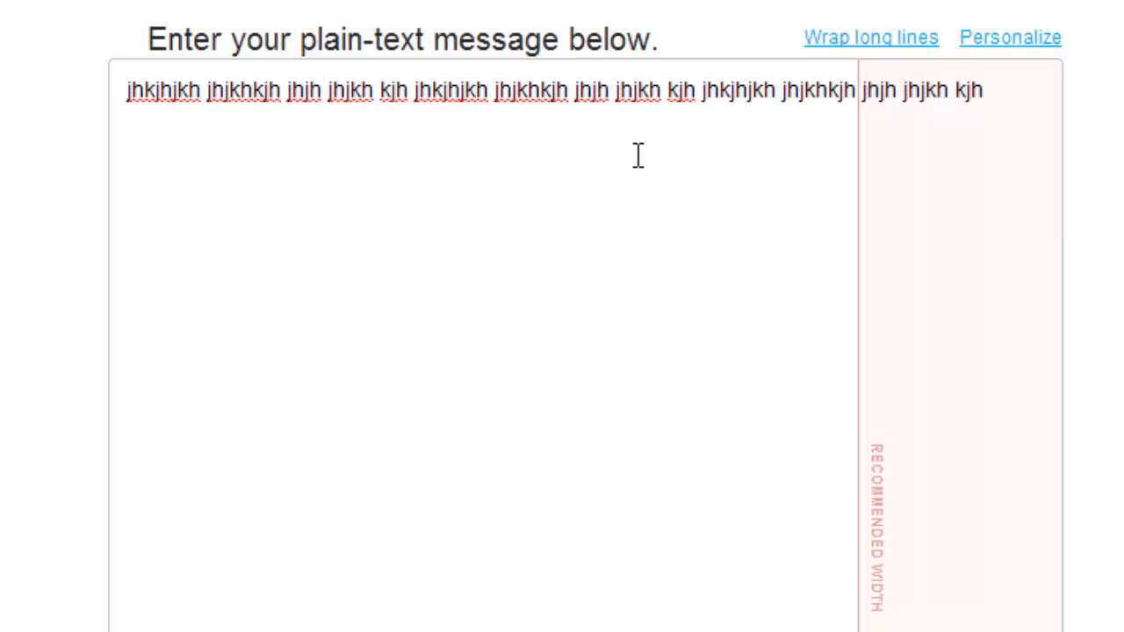
- Insert a line break before the second "kjh" to keep the message text within the recommended width
left_click(854, 91)
left_click(1011, 95)
left_click_drag(1012, 95, 664, 90)
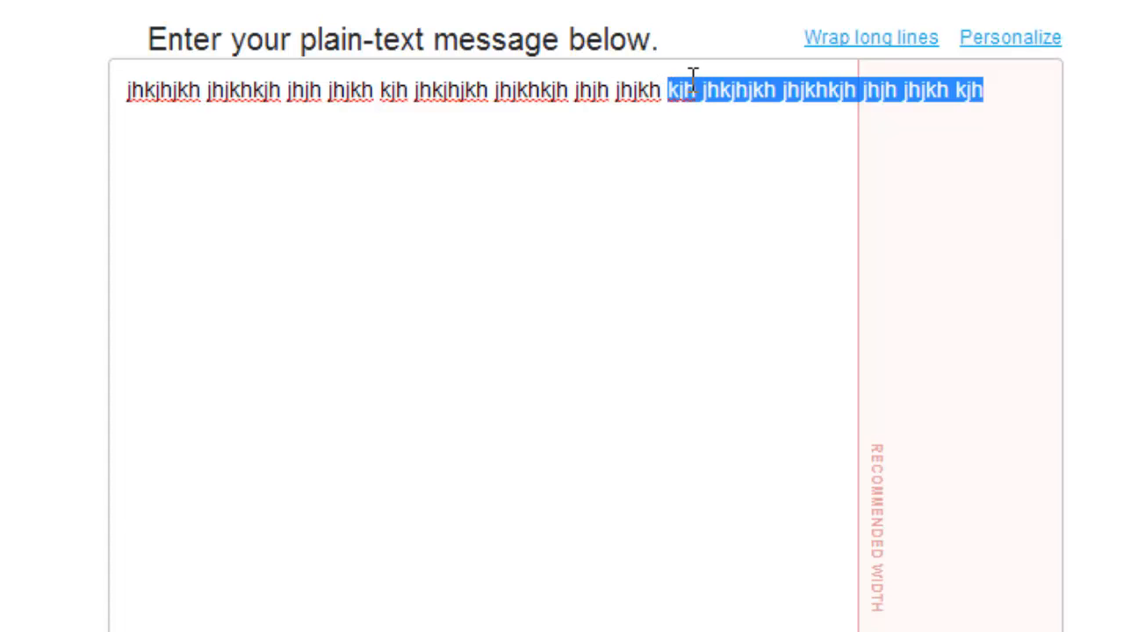
left_click(663, 93)
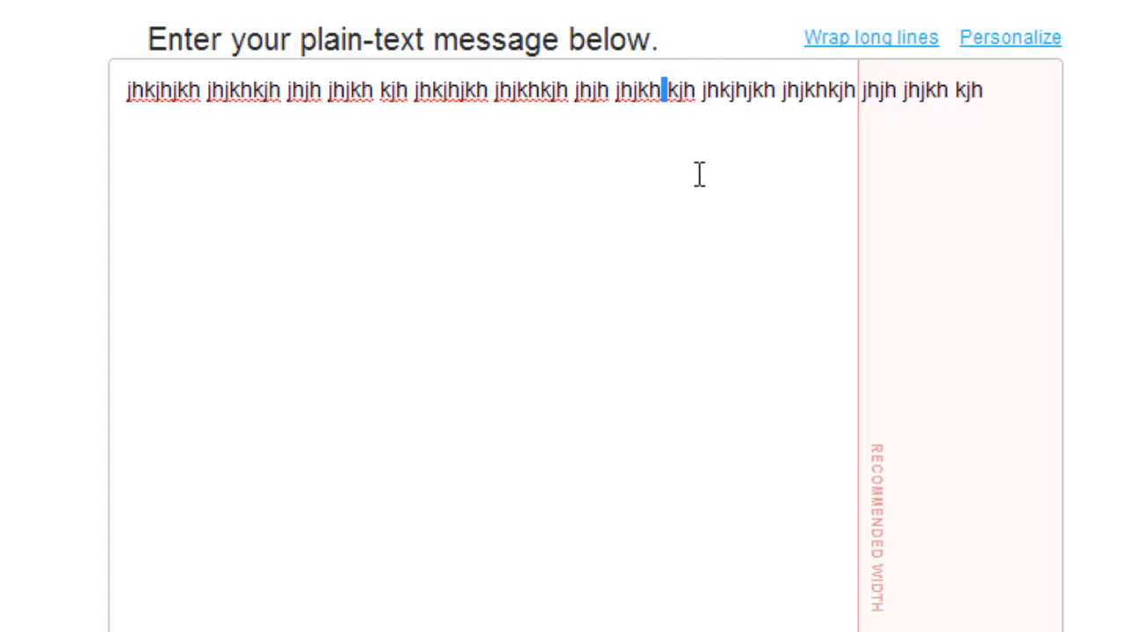
key("Return")
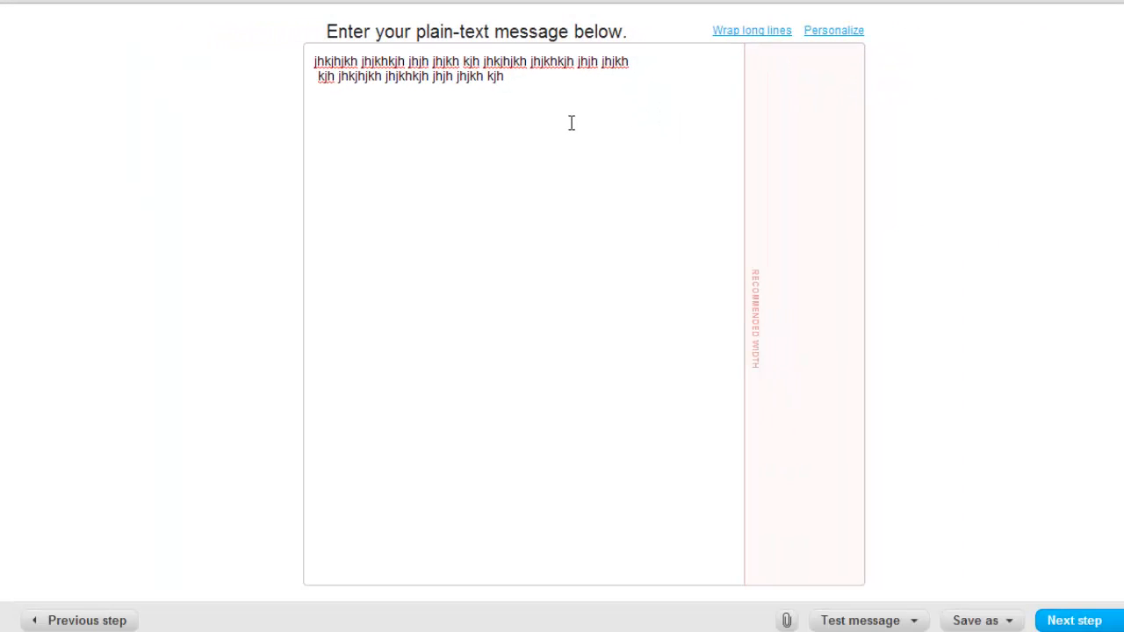
- Check the test options for the plain-text message and continue to the recipients stage to review the campaign choices
scroll(581, 150, "down", 1)
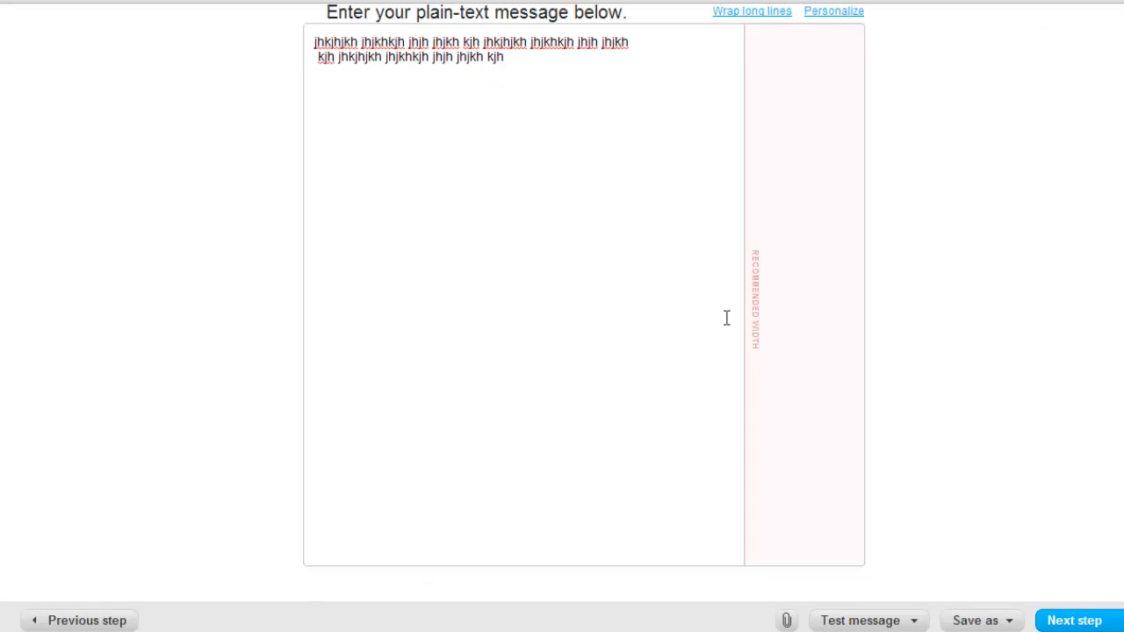
left_click(764, 620)
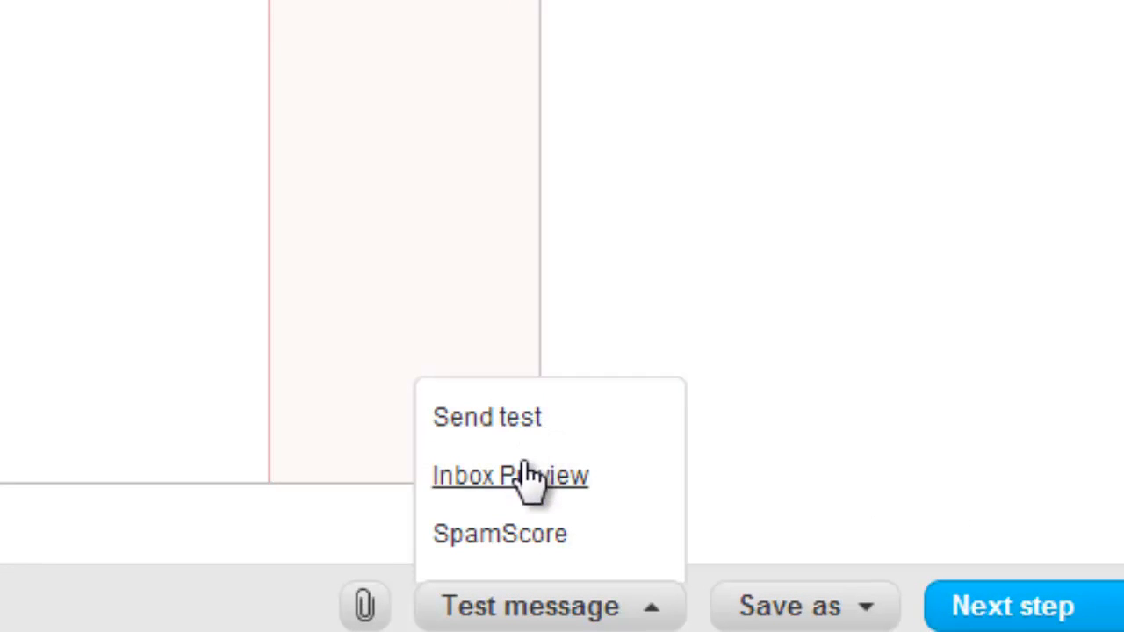
left_click(882, 606)
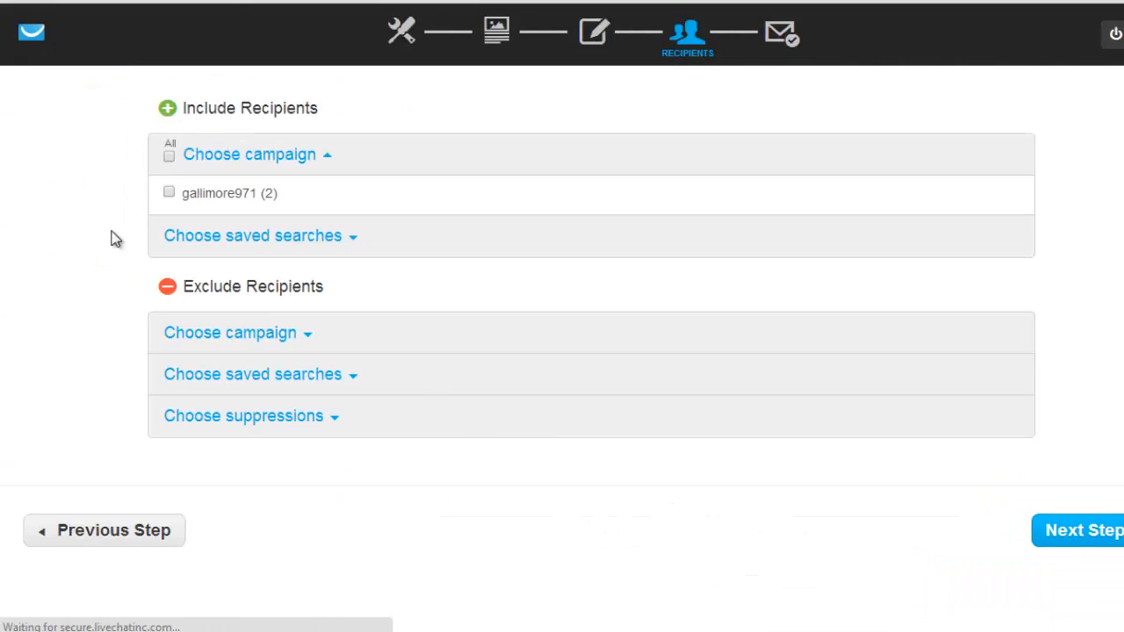
left_click(170, 155)
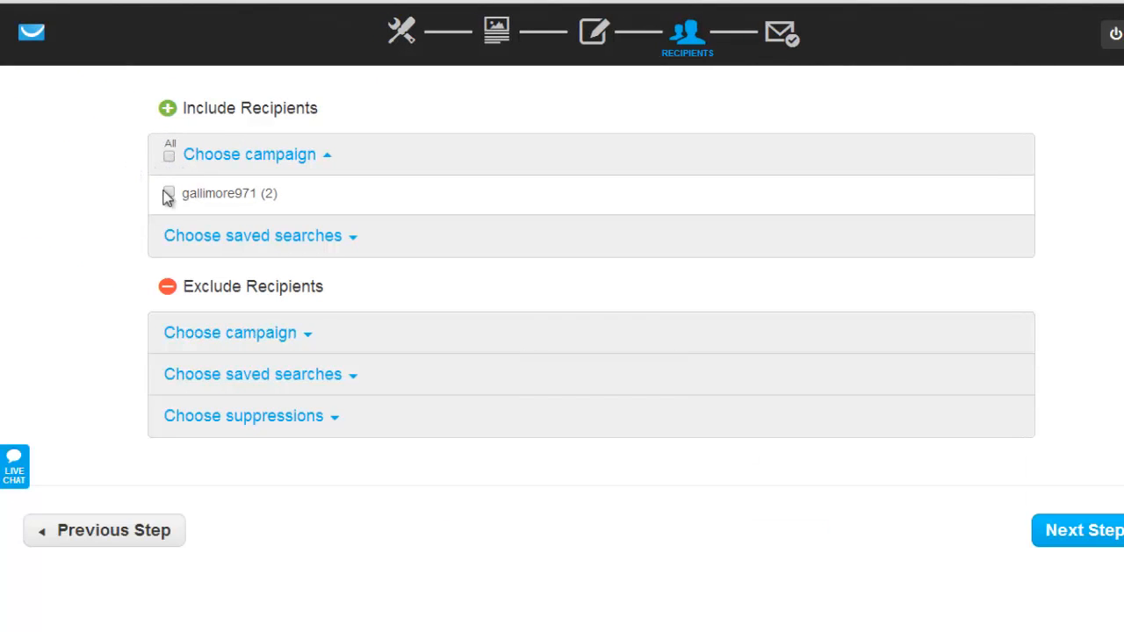
- Leave the newsletter creator for the dashboard and open Email Analytics
left_click(37, 46)
mouse_move(536, 70)
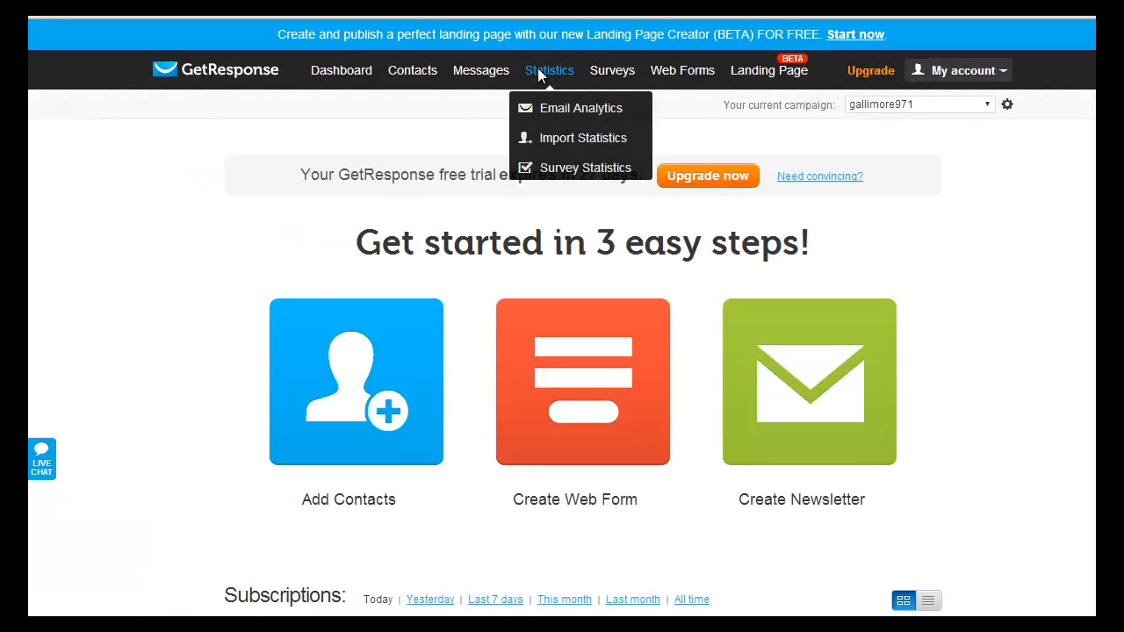
left_click(553, 115)
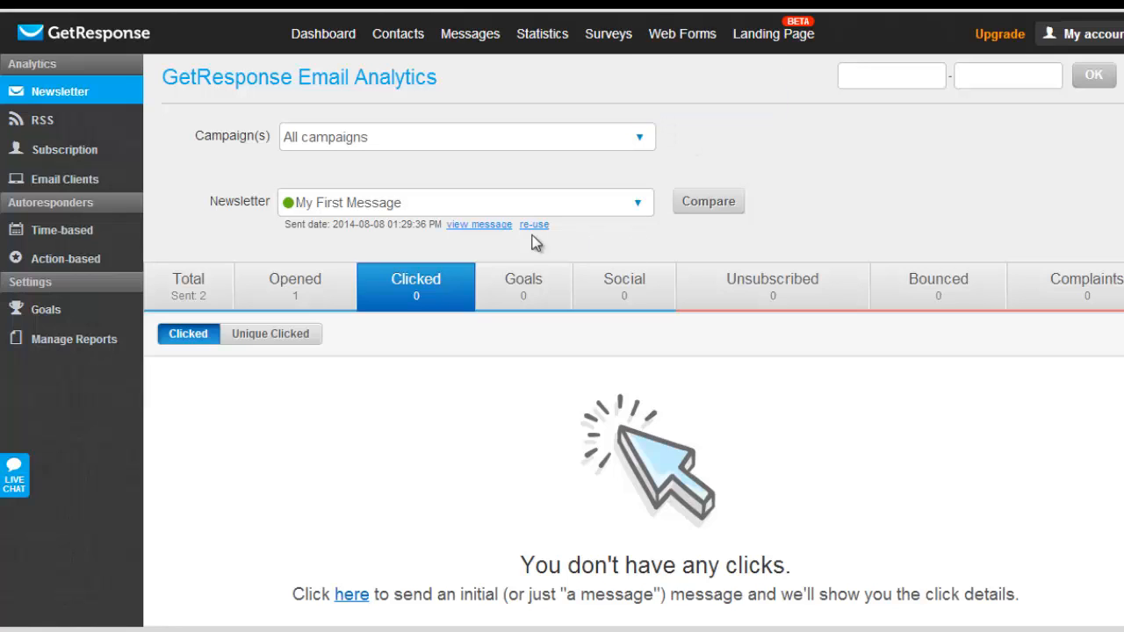
- Examine the Opened, Clicked and Total statistics for the newsletter "My First Message"
left_click(301, 290)
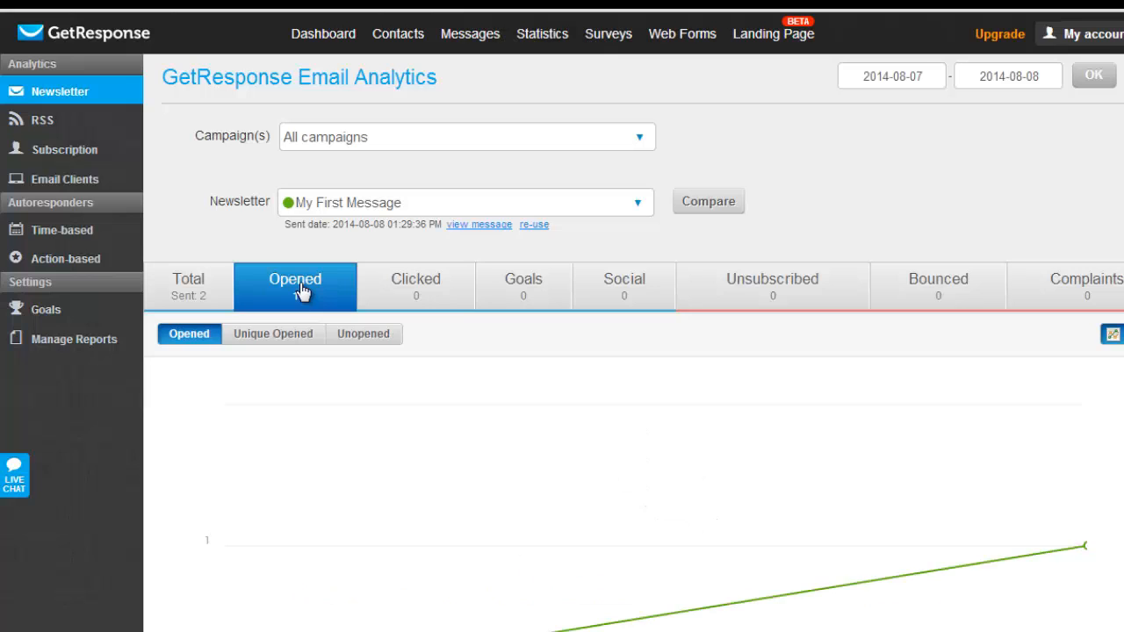
scroll(301, 290, "down", 2)
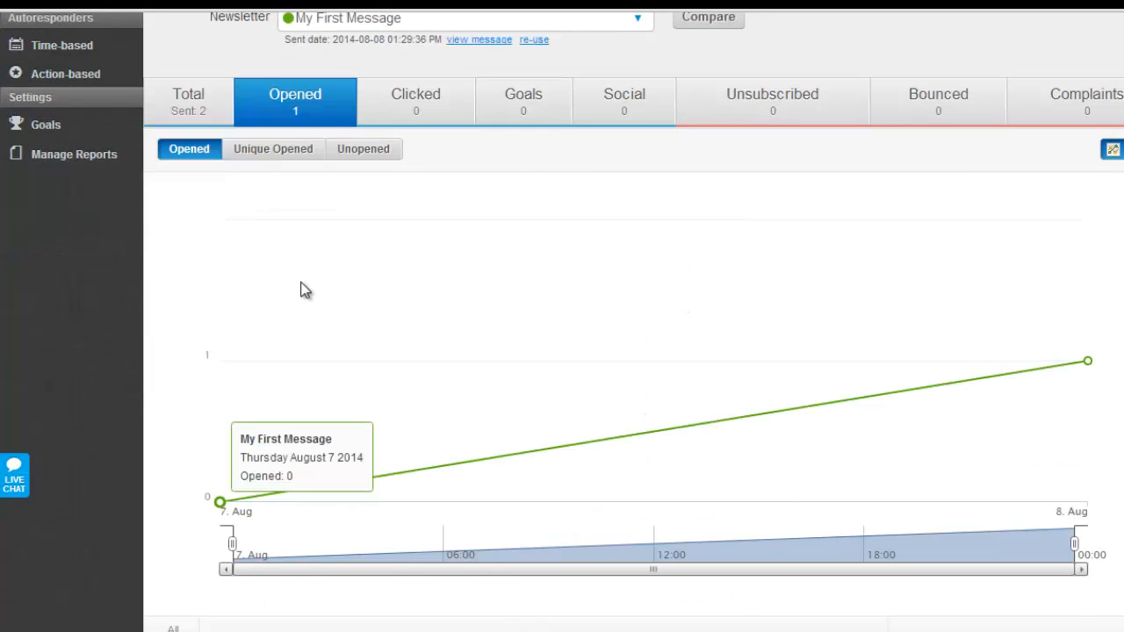
scroll(301, 290, "up", 1)
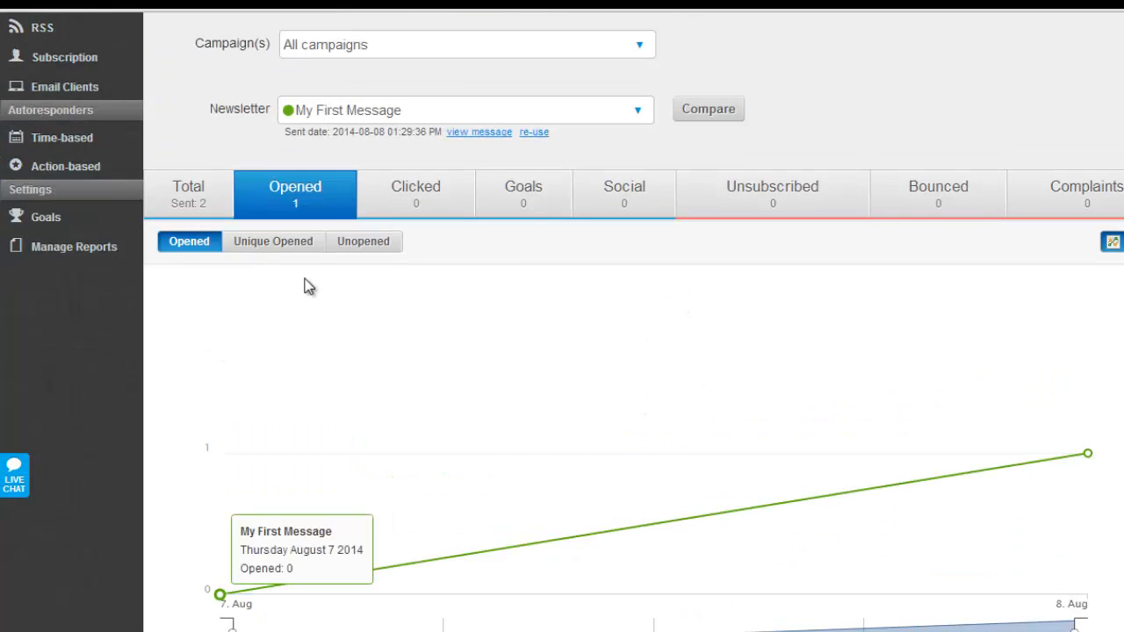
left_click(423, 198)
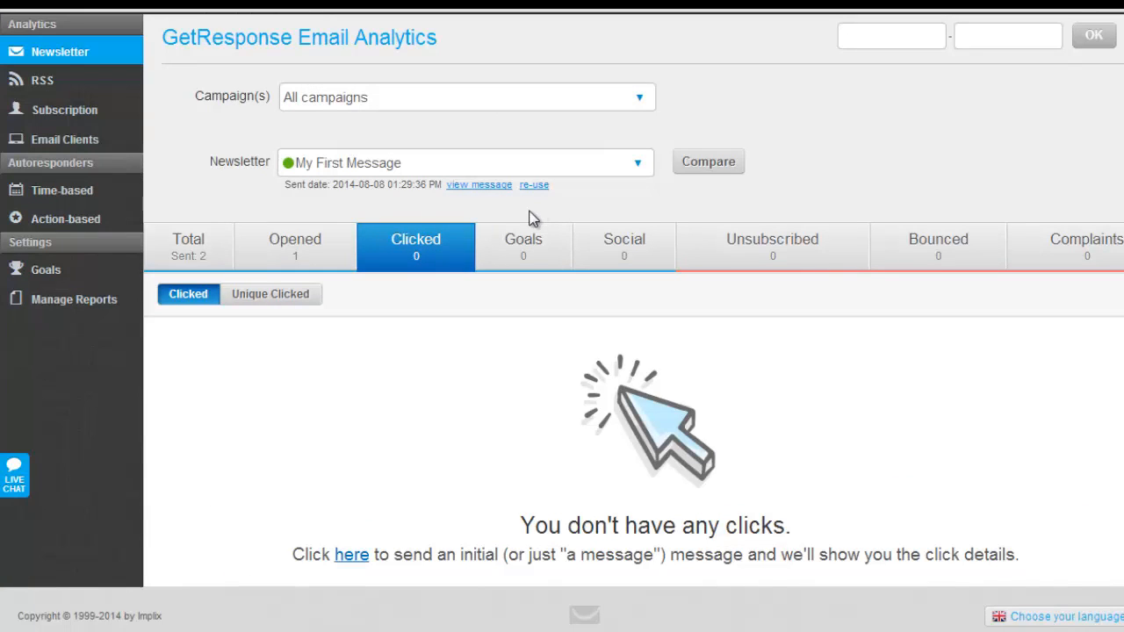
left_click(196, 254)
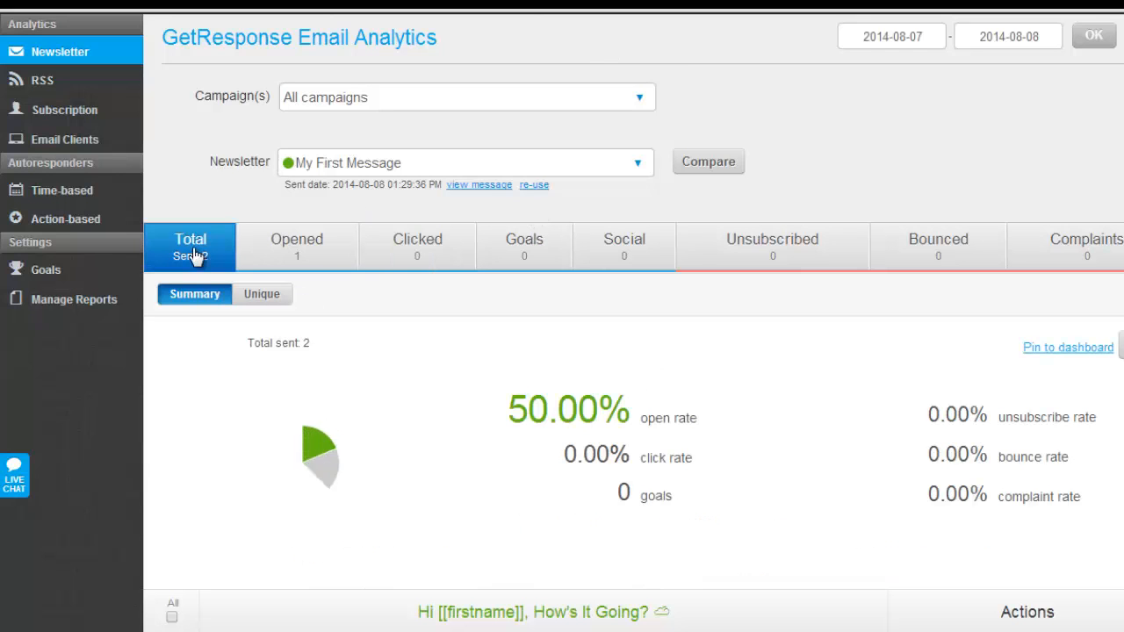
scroll(198, 254, "down", 1)
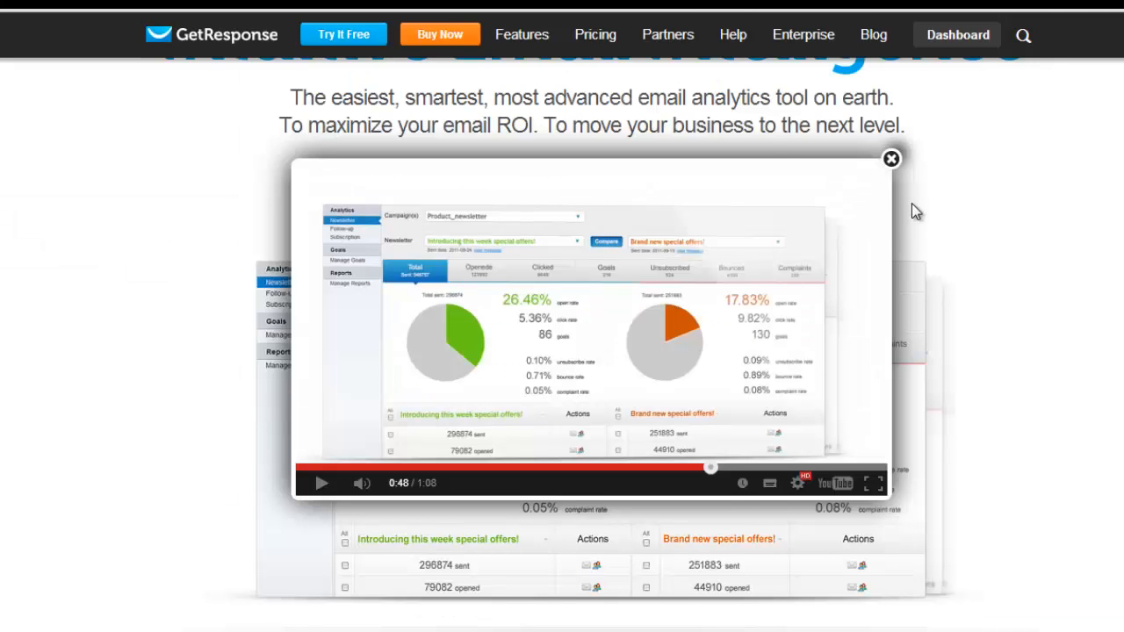
- Show the email analytics promotional video in full screen
left_click(870, 484)
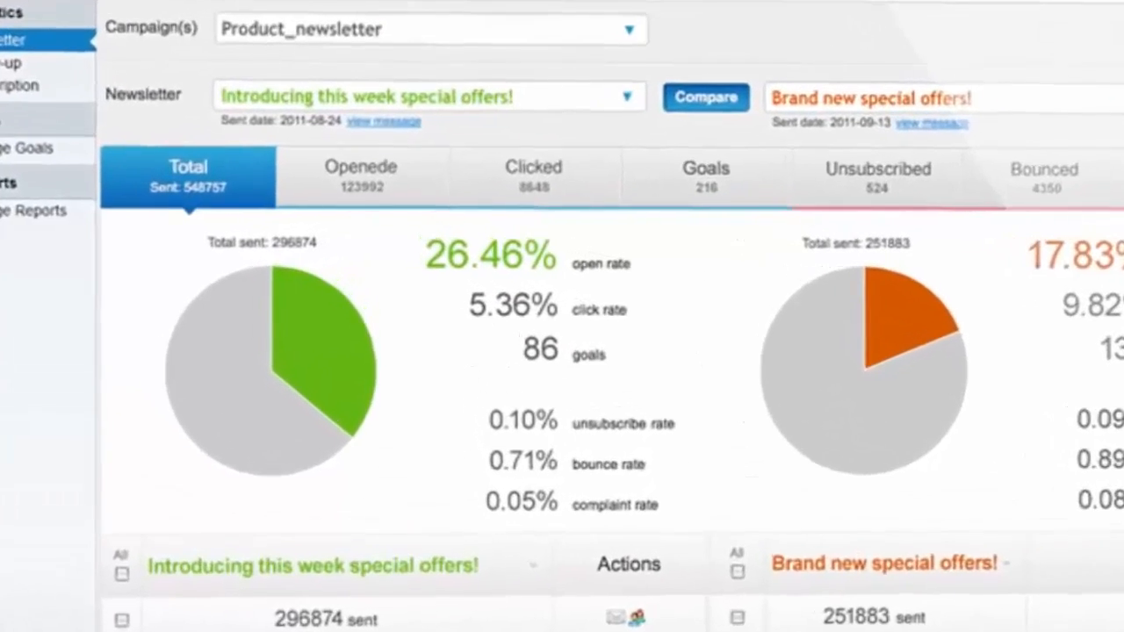